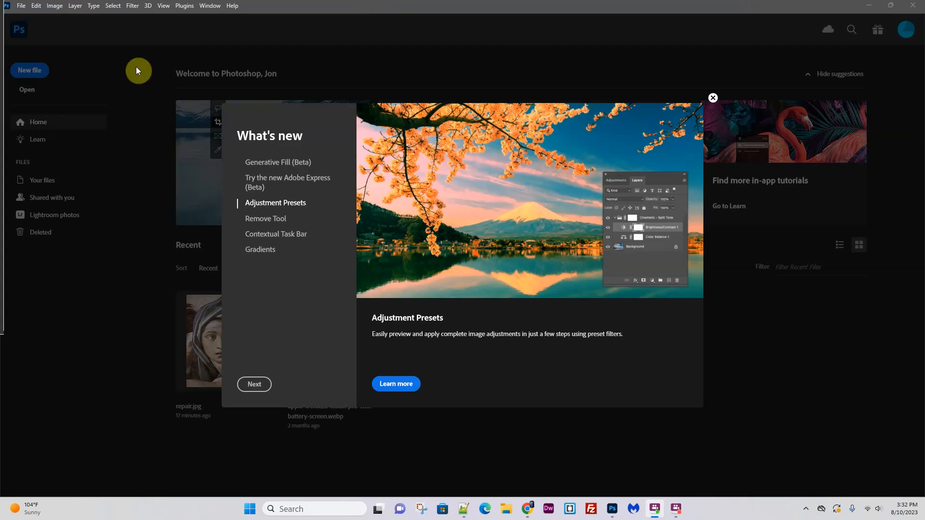
# - Review the Generative Fill (Beta) entry in the What's new overview and close the overview
pyautogui.click(289, 167)
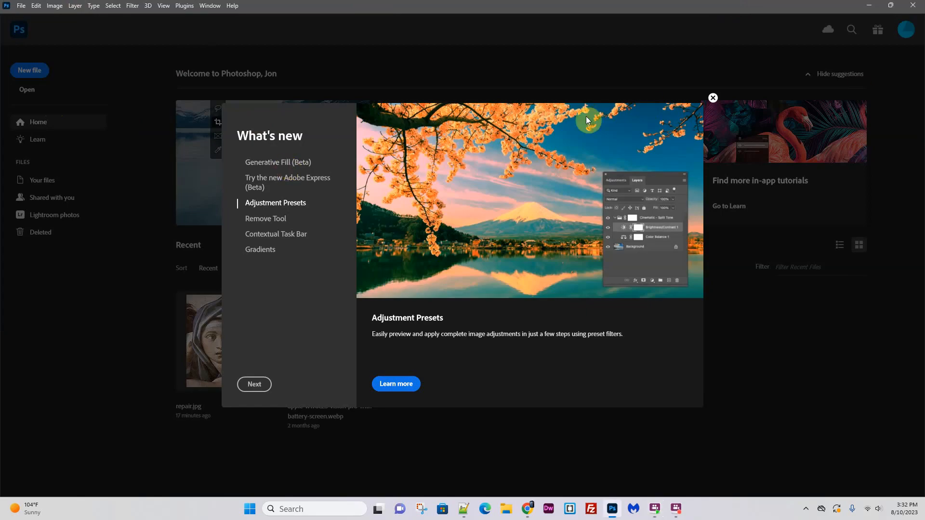
pyautogui.click(270, 163)
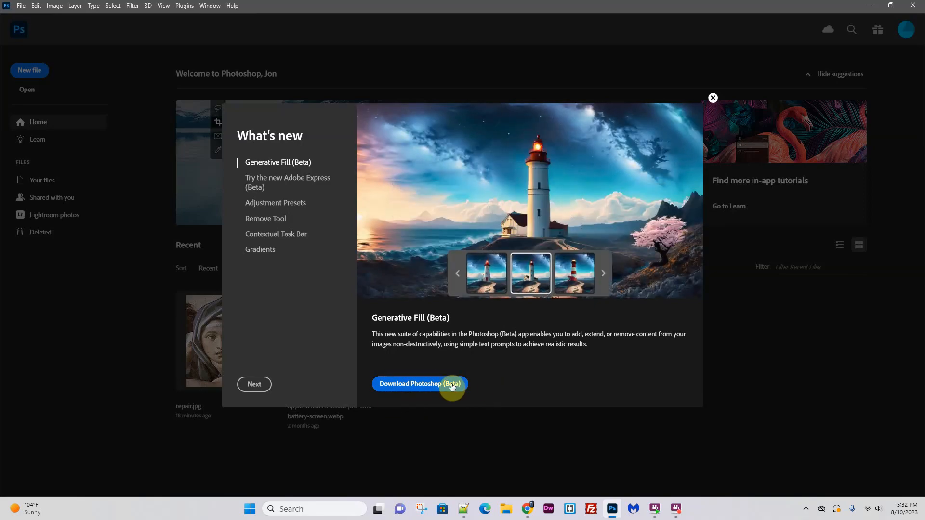
pyautogui.click(715, 99)
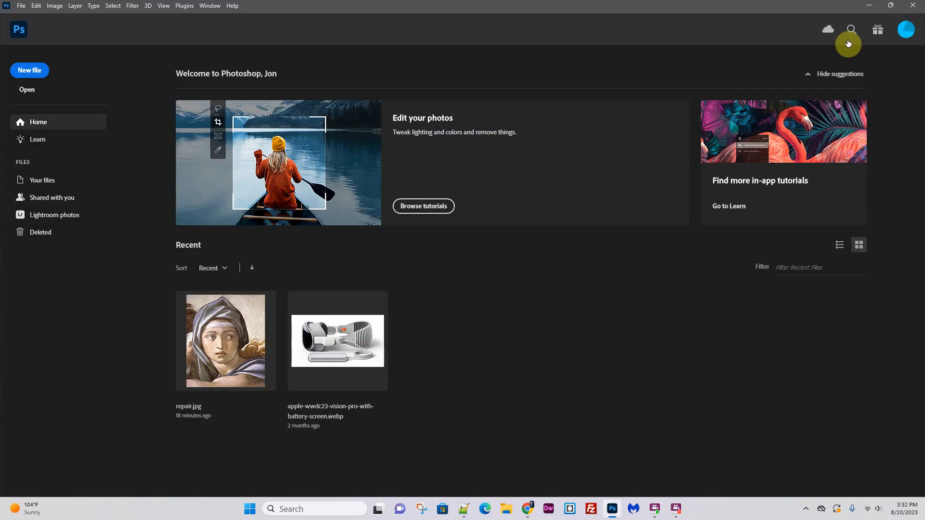
# - Reopen What's new and review Adobe Express (Beta), Adjustment Presets, Remove Tool and Contextual Task Bar, closing the overview when finished
pyautogui.click(878, 33)
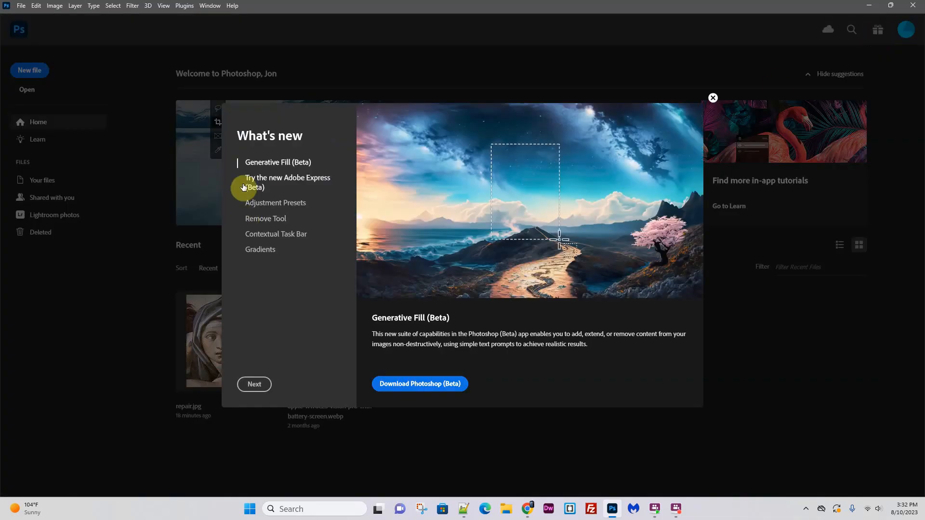
pyautogui.click(300, 182)
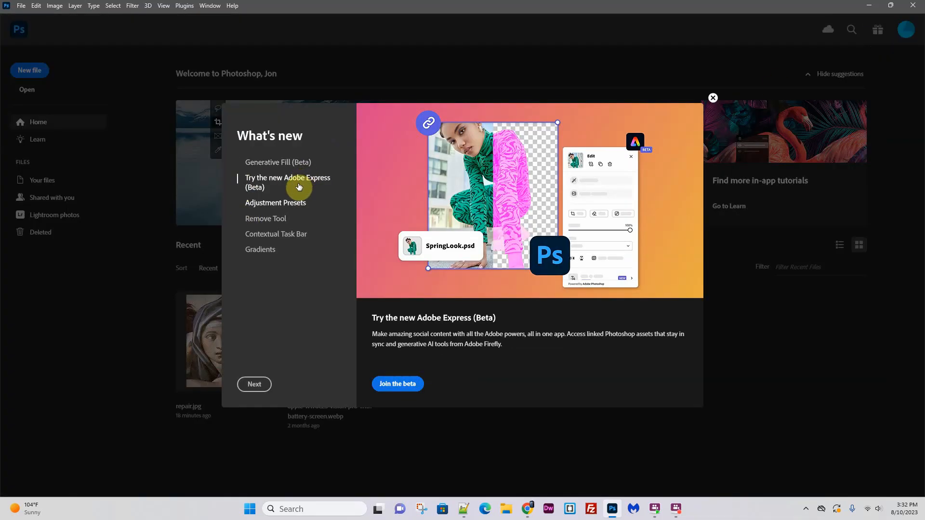
pyautogui.click(279, 204)
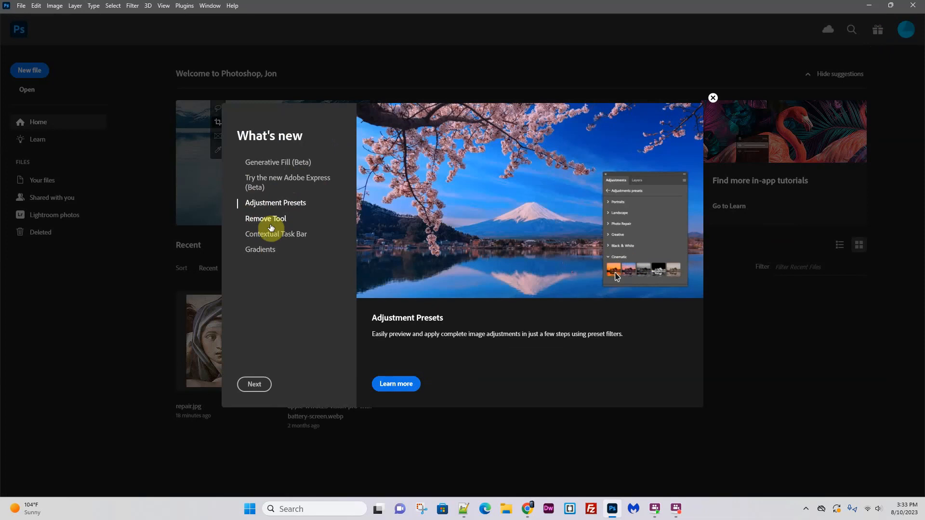
pyautogui.click(266, 219)
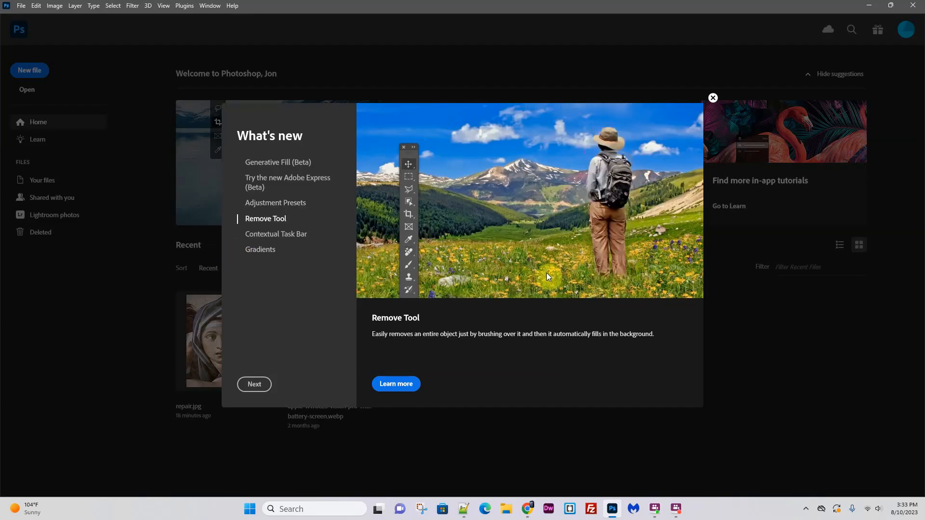
pyautogui.click(291, 235)
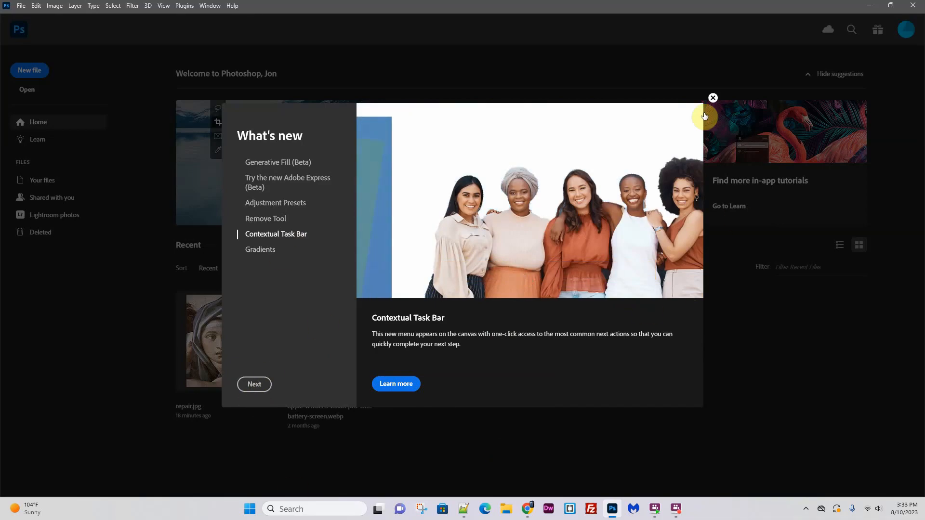
pyautogui.click(712, 98)
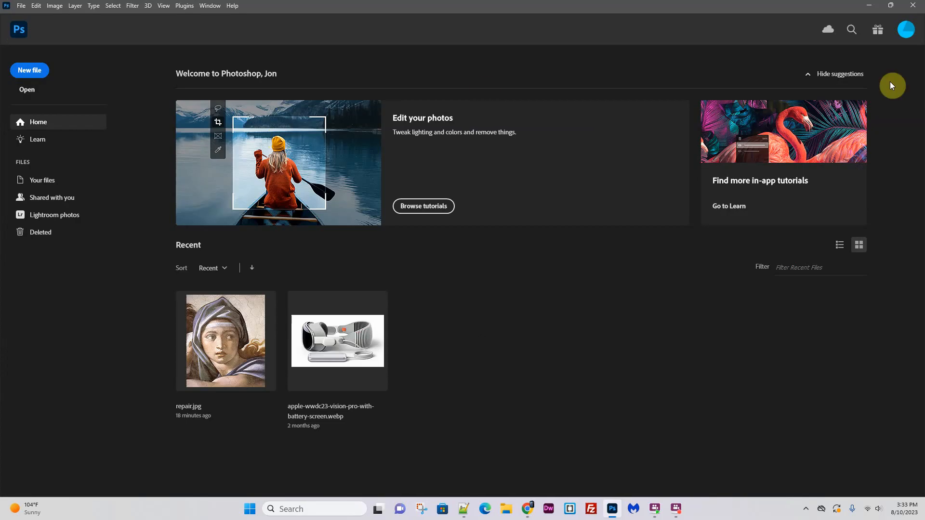
# - Open the recent file repair.jpg and move the Contextual Task Bar above the image
pyautogui.click(235, 347)
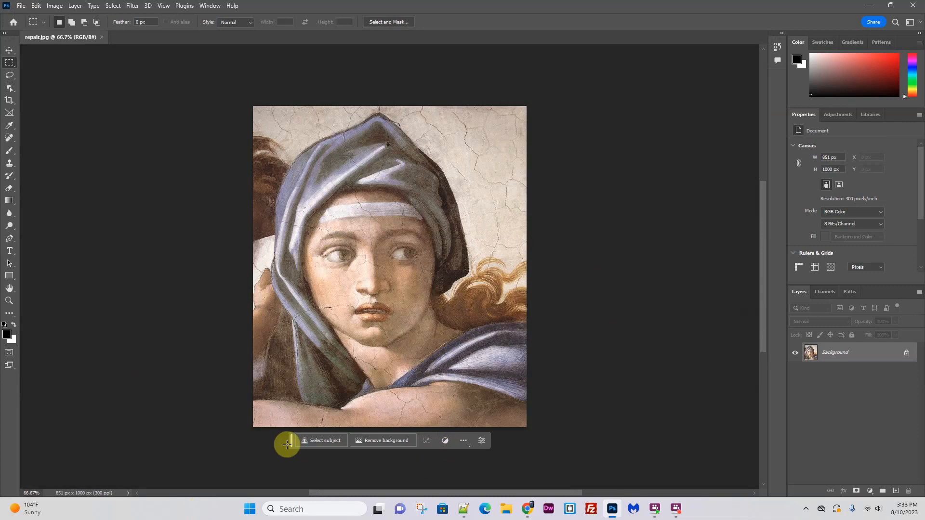
pyautogui.moveTo(291, 443)
pyautogui.mouseDown()
pyautogui.moveTo(515, 243)
pyautogui.moveTo(545, 134)
pyautogui.moveTo(339, 75)
pyautogui.moveTo(277, 80)
pyautogui.mouseUp()
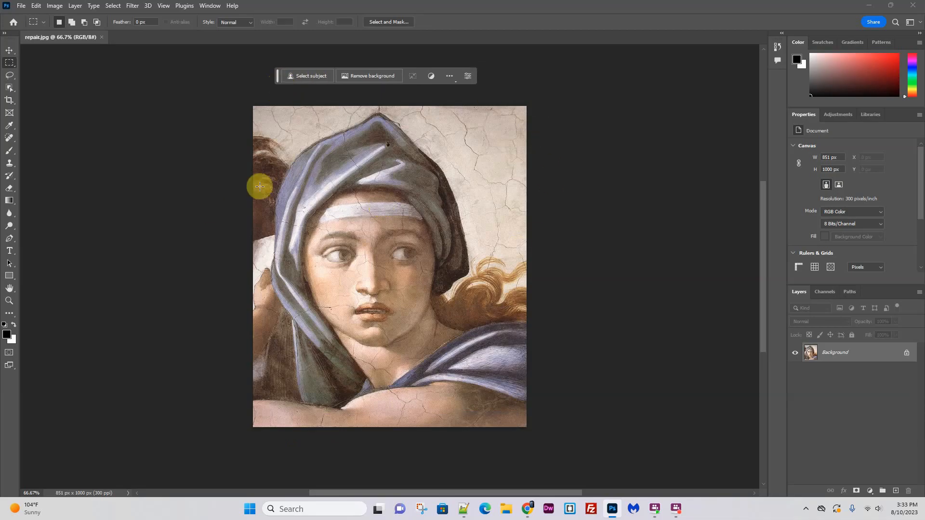
# - Apply the Portraits black and white, Cinematic - Split Tone, Creative - Dark Fade and Photo Repair - Sepia adjustment presets to the image
pyautogui.click(432, 76)
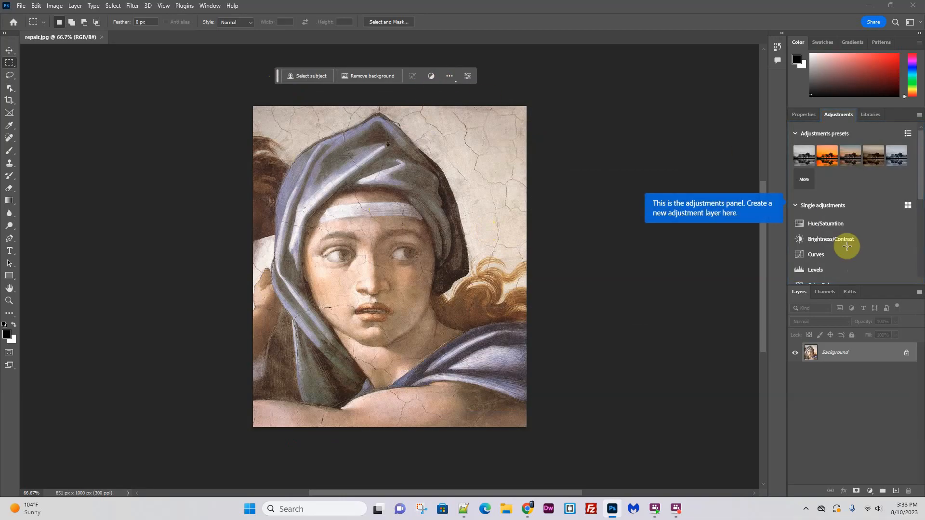
pyautogui.click(732, 209)
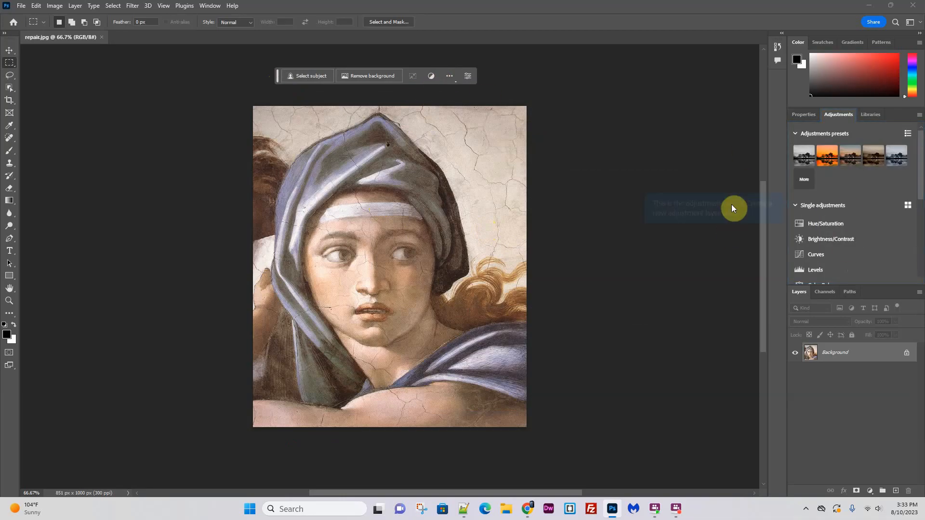
pyautogui.click(802, 152)
pyautogui.click(827, 160)
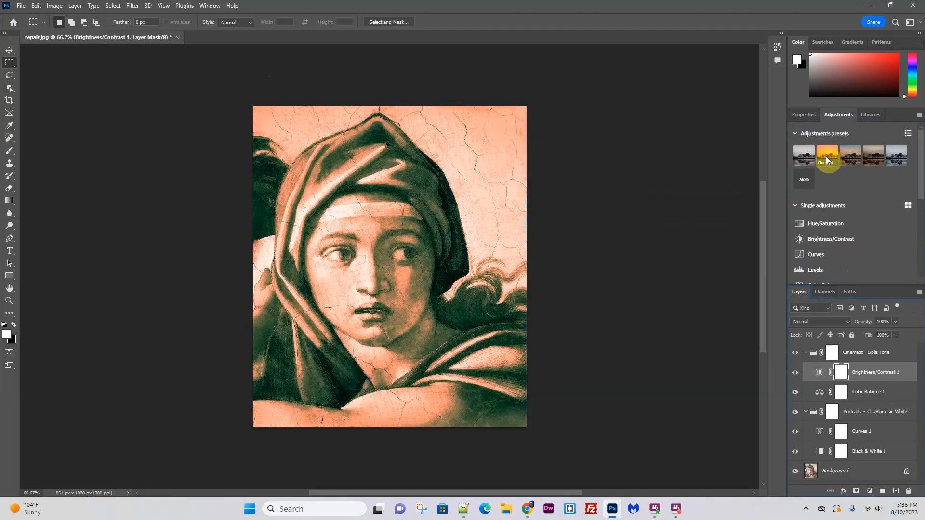
pyautogui.click(849, 159)
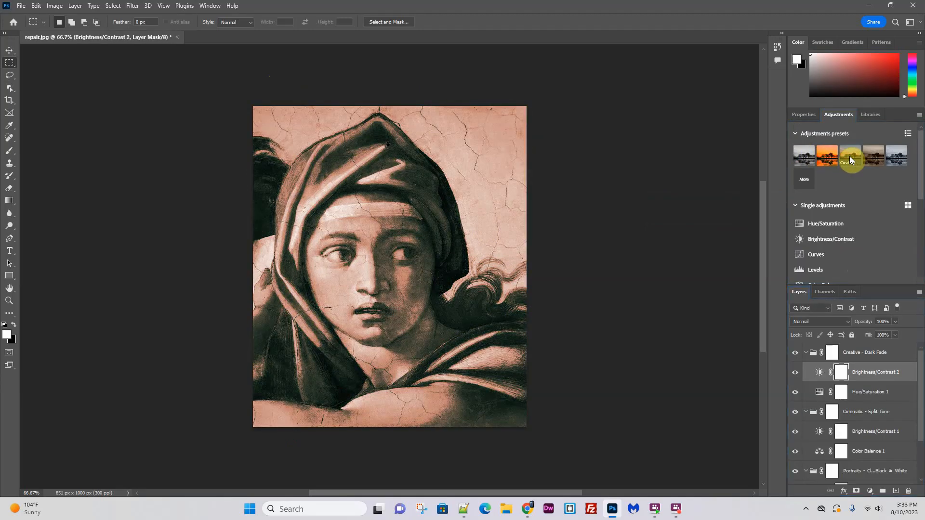
pyautogui.click(861, 158)
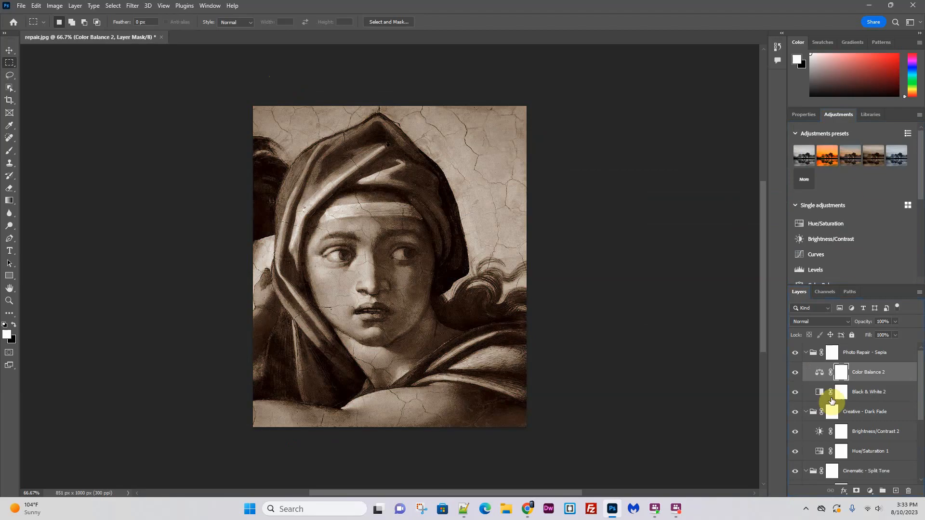
# - Hide the Portraits black and white and Cinematic - Split Tone groups together with their adjustment layers
pyautogui.scroll(-3, 860, 455)
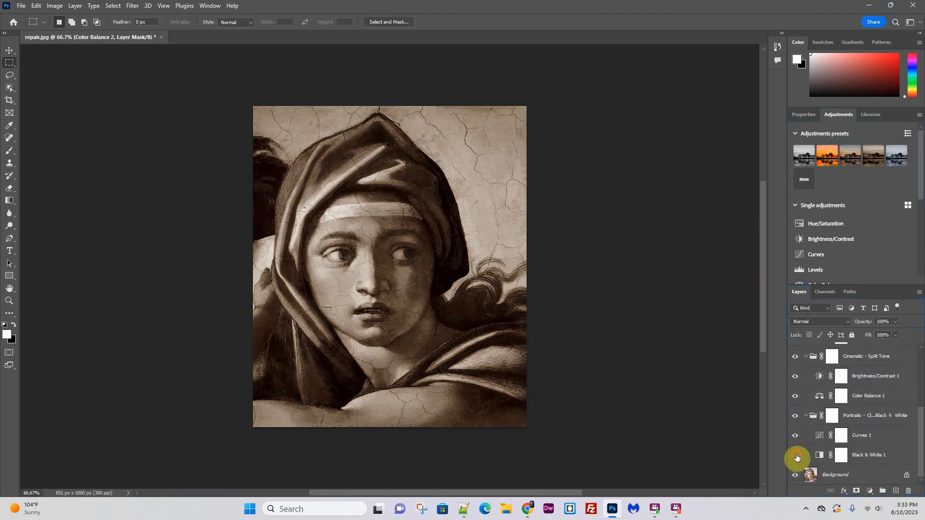
pyautogui.click(796, 455)
pyautogui.click(796, 415)
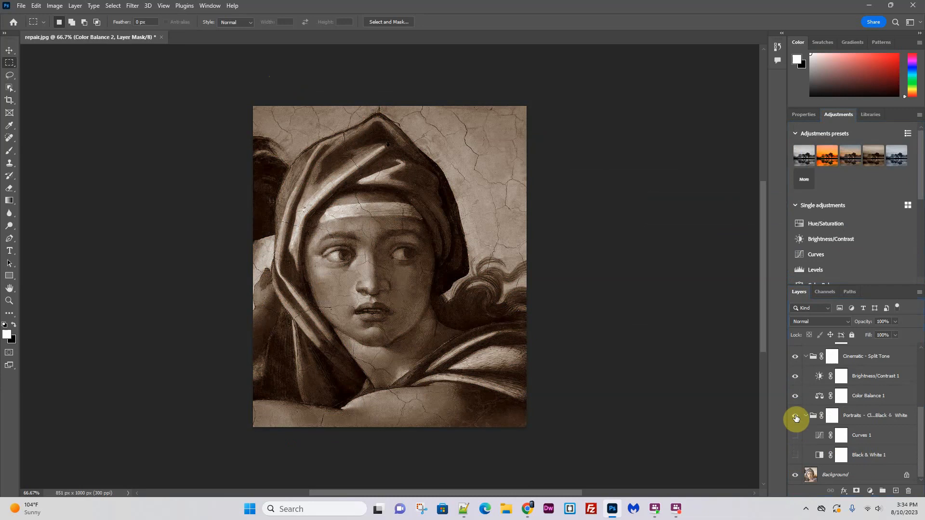
pyautogui.click(796, 395)
pyautogui.click(795, 376)
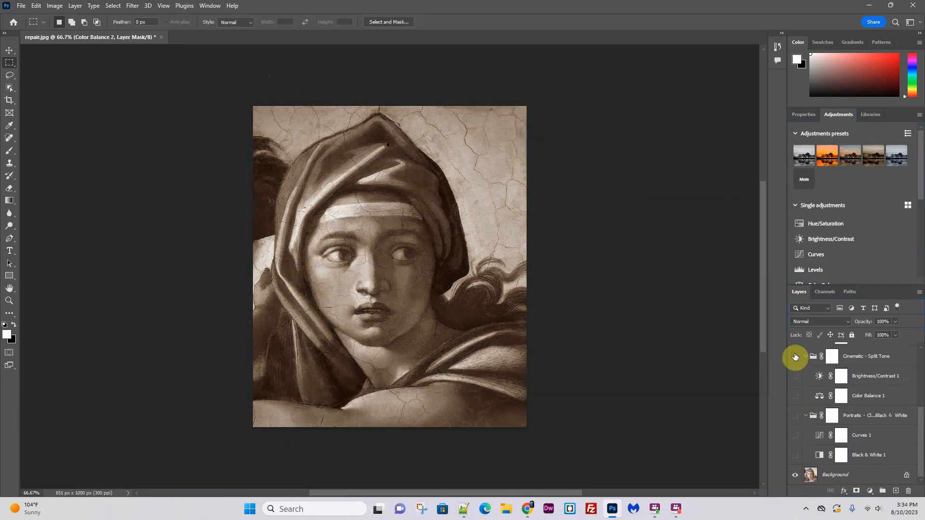
pyautogui.click(795, 357)
# - Hide the Creative - Dark Fade group together with its Brightness/Contrast and Hue/Saturation layers
pyautogui.scroll(2, 791, 448)
pyautogui.click(796, 395)
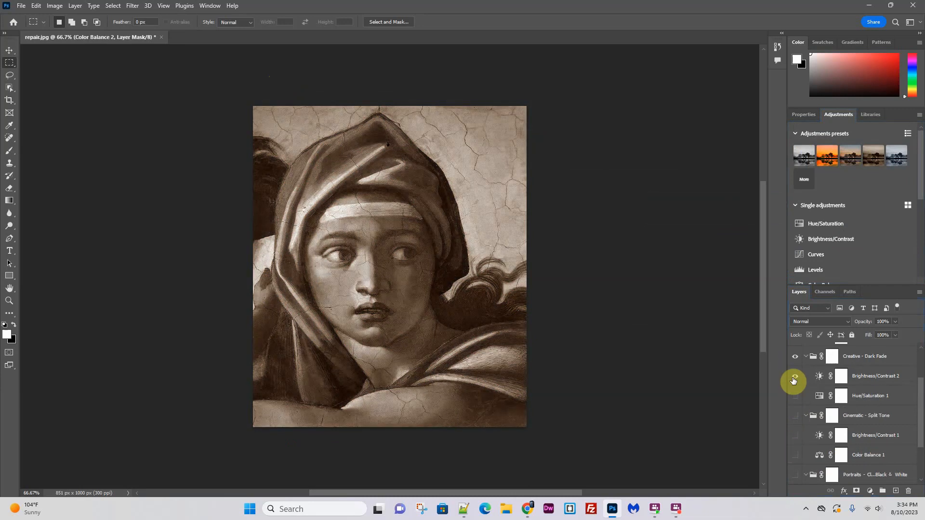
pyautogui.click(796, 376)
pyautogui.click(795, 356)
pyautogui.scroll(2, 894, 361)
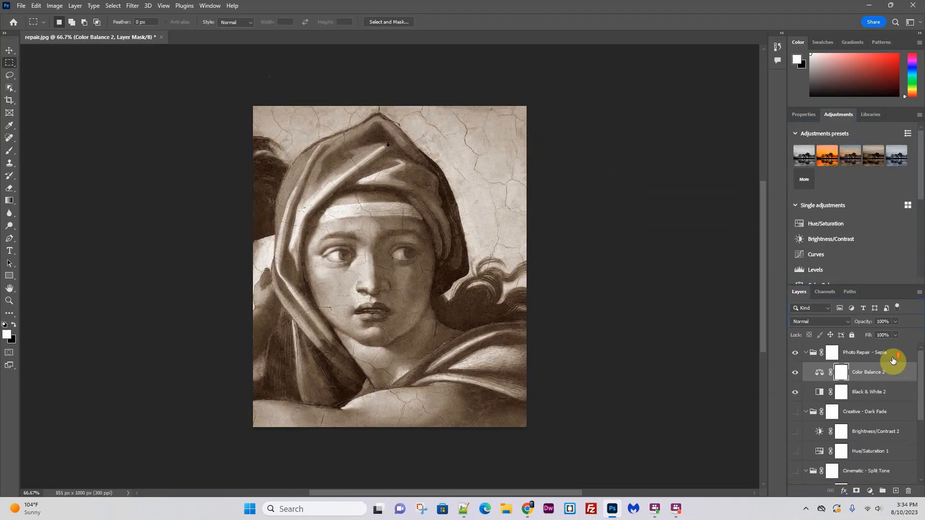
# - Hide the Photo Repair - Sepia group and its Black & White 2 layer
pyautogui.click(794, 393)
pyautogui.click(795, 373)
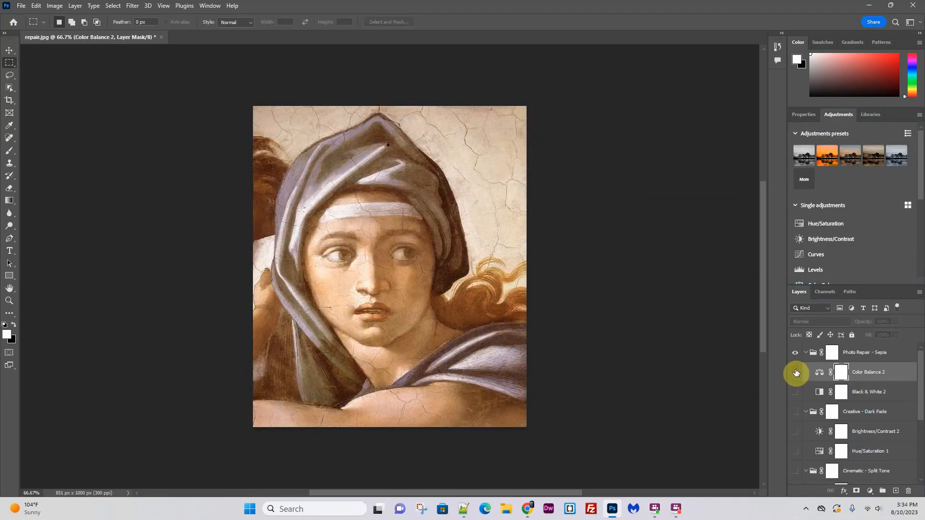
pyautogui.click(795, 374)
pyautogui.click(795, 352)
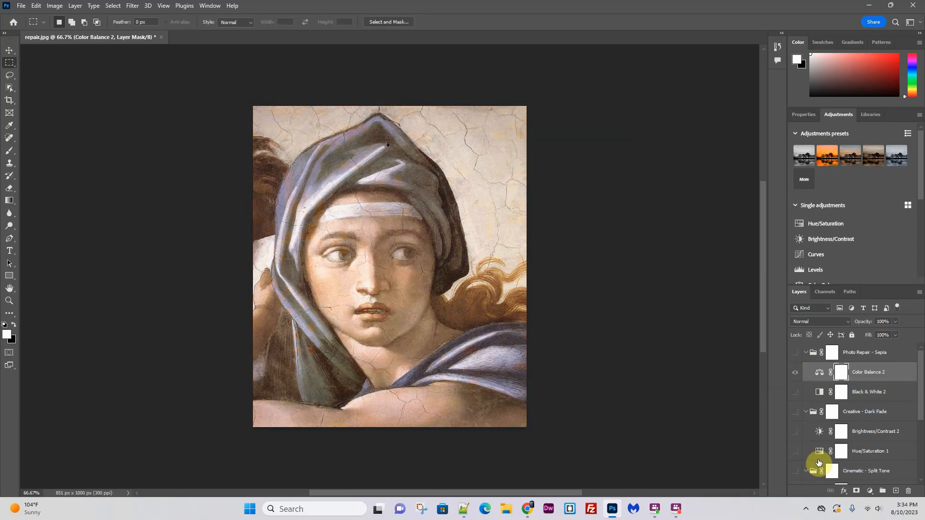
# - Delete the Creative - Dark Fade group's layer mask and remove the group along with its contents
pyautogui.click(838, 412)
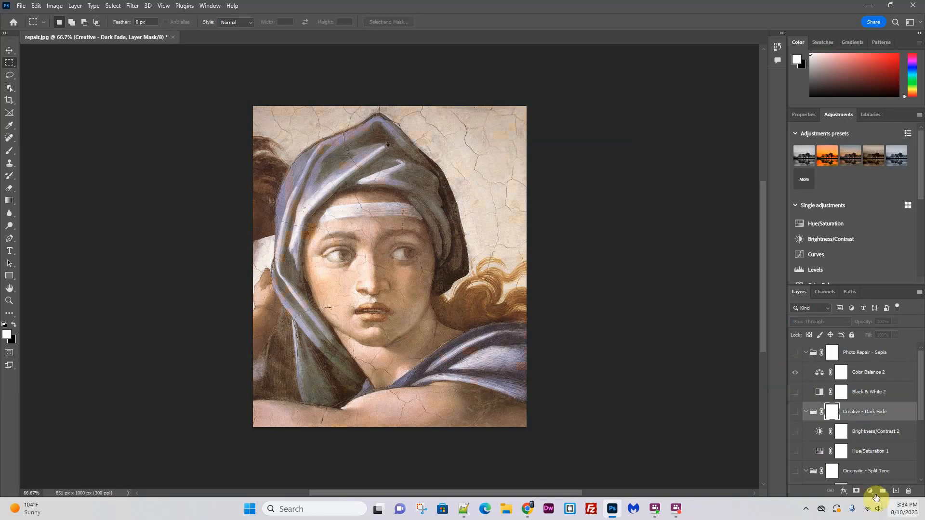
pyautogui.click(908, 492)
pyautogui.click(424, 188)
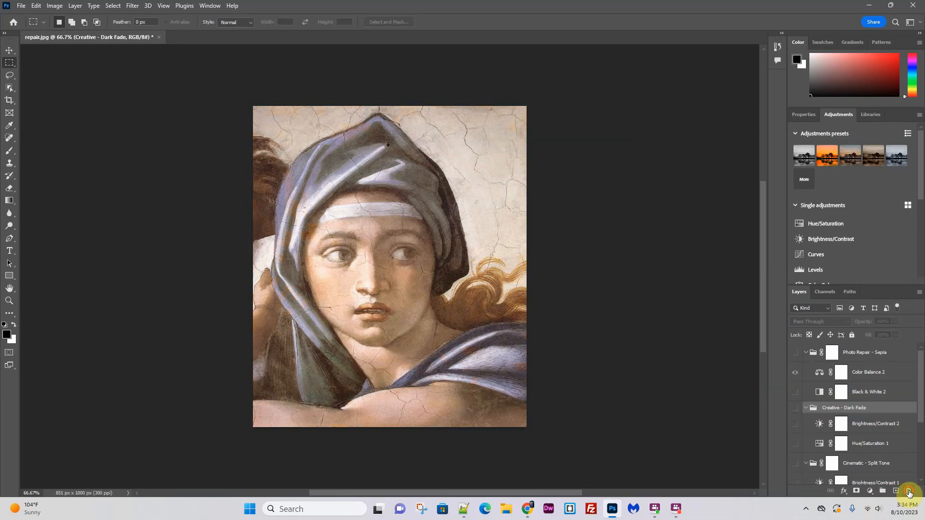
pyautogui.click(909, 491)
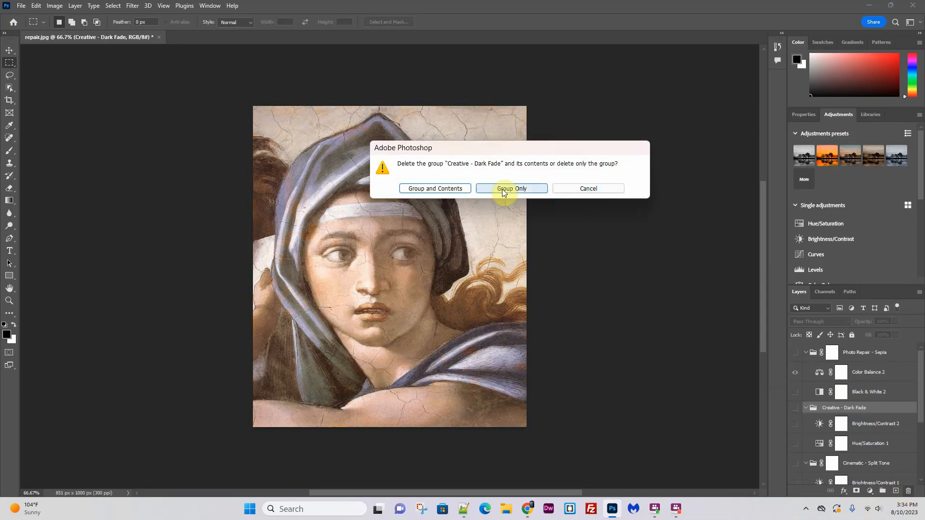
pyautogui.click(436, 189)
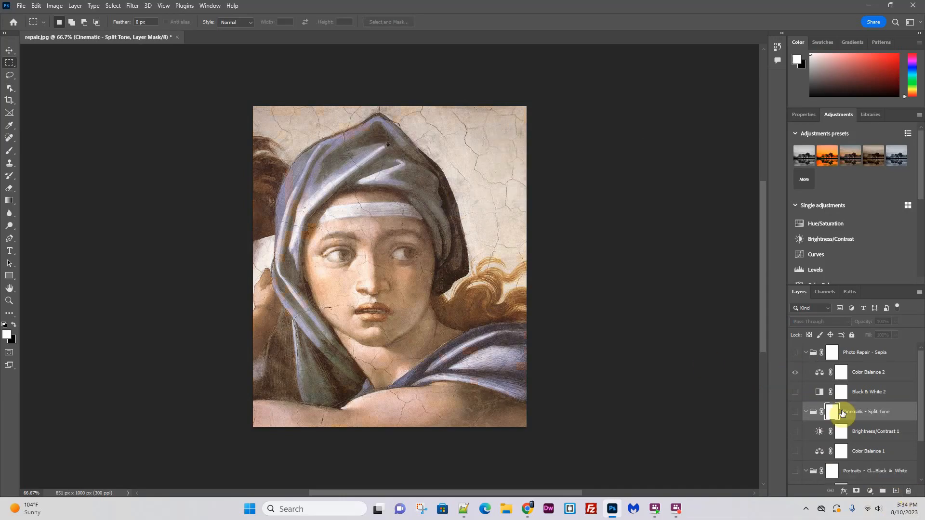
# - Delete the layer mask of the Cinematic - Split Tone group
pyautogui.click(909, 491)
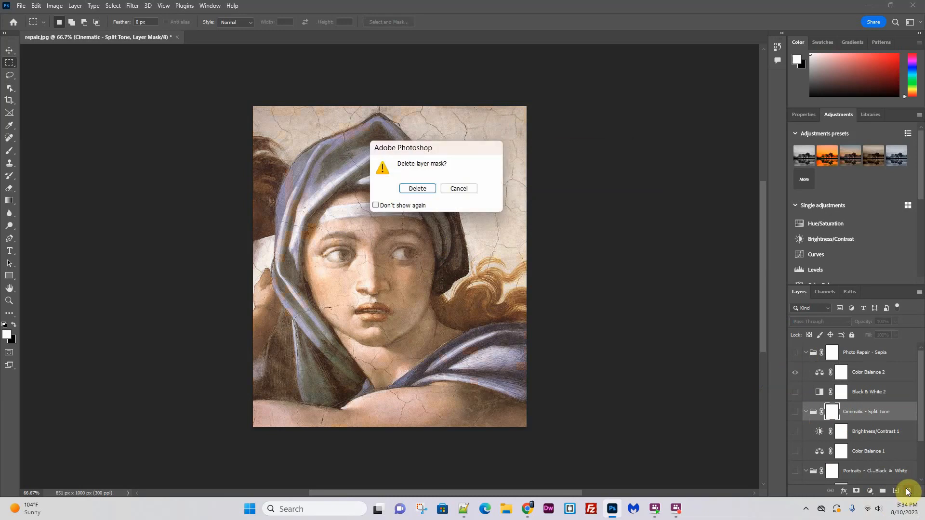
pyautogui.click(416, 190)
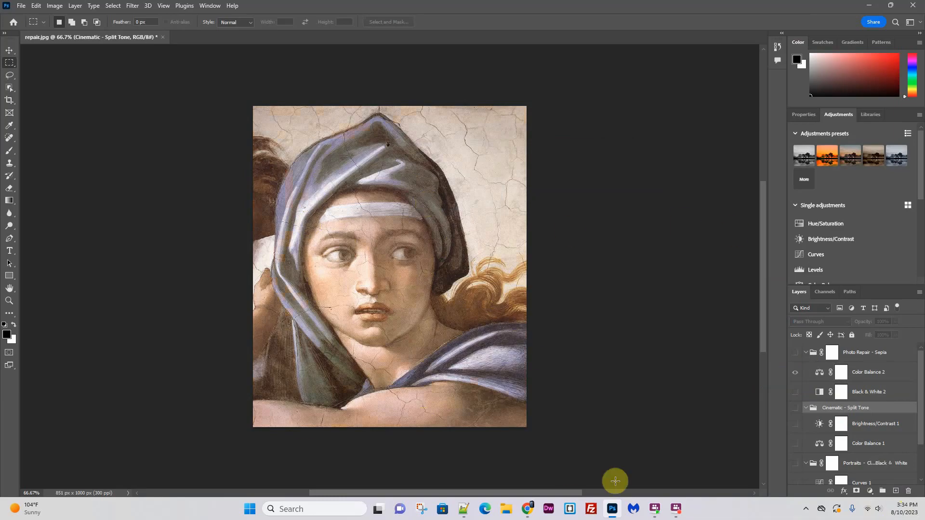
# - Add a Hue/Saturation adjustment layer in the Cinematic - Split Tone group and set its hue to -22
pyautogui.click(830, 223)
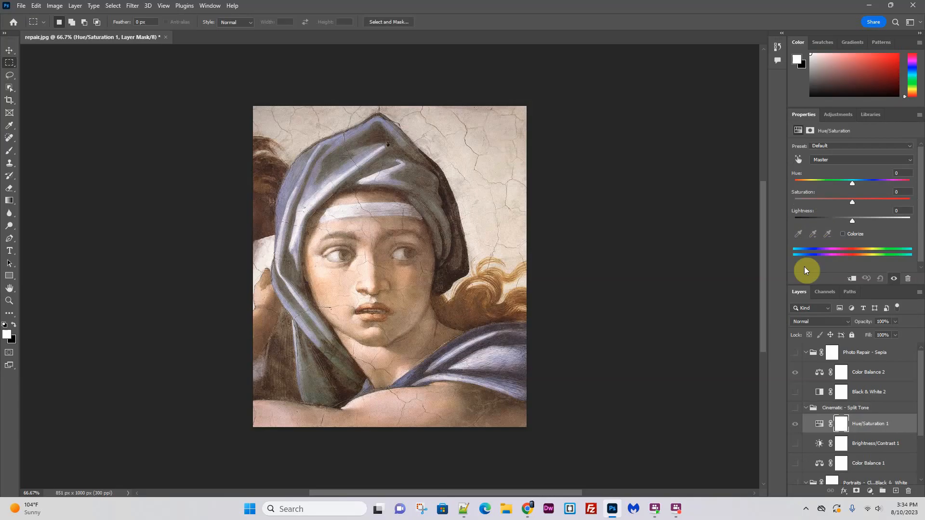
pyautogui.moveTo(849, 186)
pyautogui.mouseDown()
pyautogui.moveTo(874, 177)
pyautogui.moveTo(809, 189)
pyautogui.moveTo(857, 186)
pyautogui.moveTo(840, 190)
pyautogui.mouseUp()
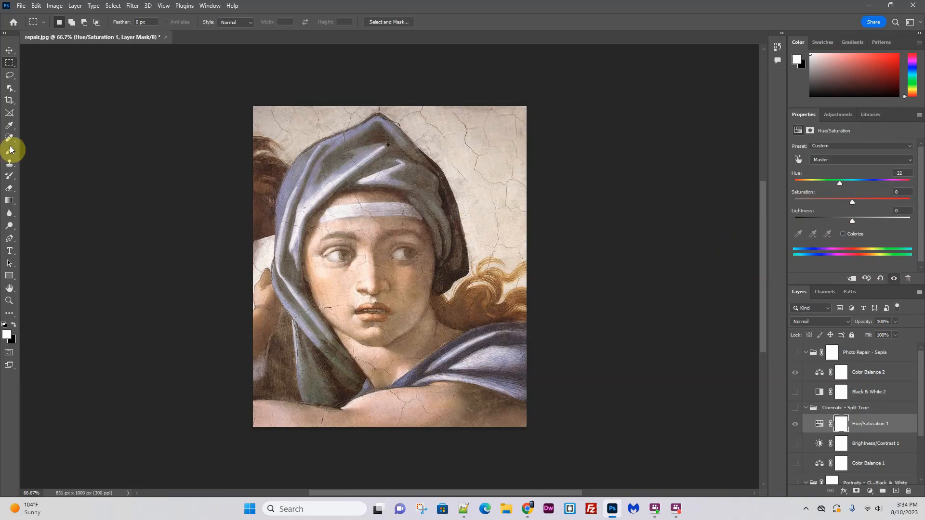
# - Quit Photoshop without saving the changes to repair.jpg
pyautogui.click(913, 7)
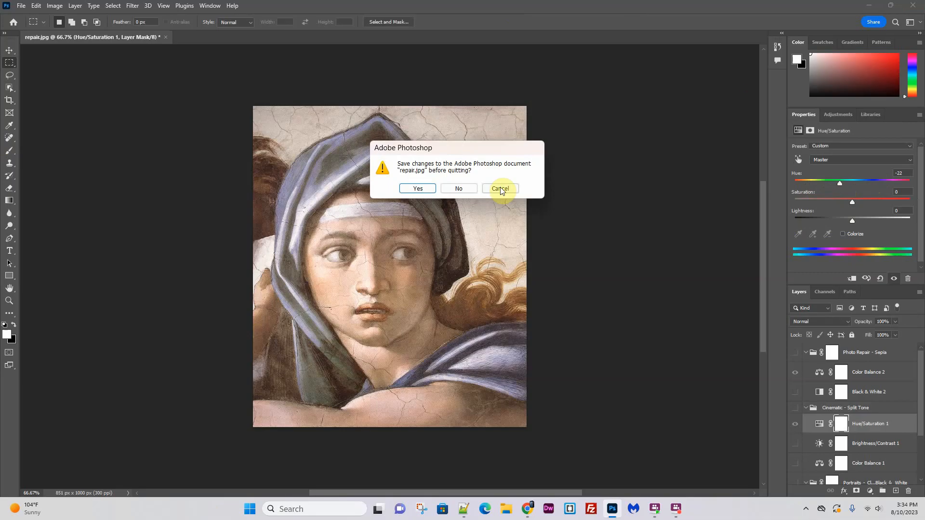
pyautogui.click(460, 190)
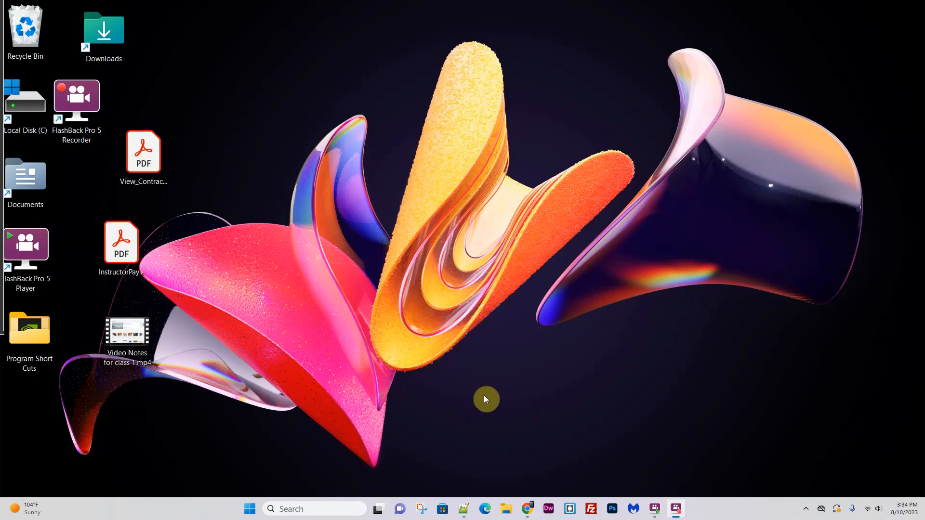
# - Launch Adobe Photoshop (Beta) from the list of installed apps and open the recent file repair.jpg
pyautogui.click(249, 509)
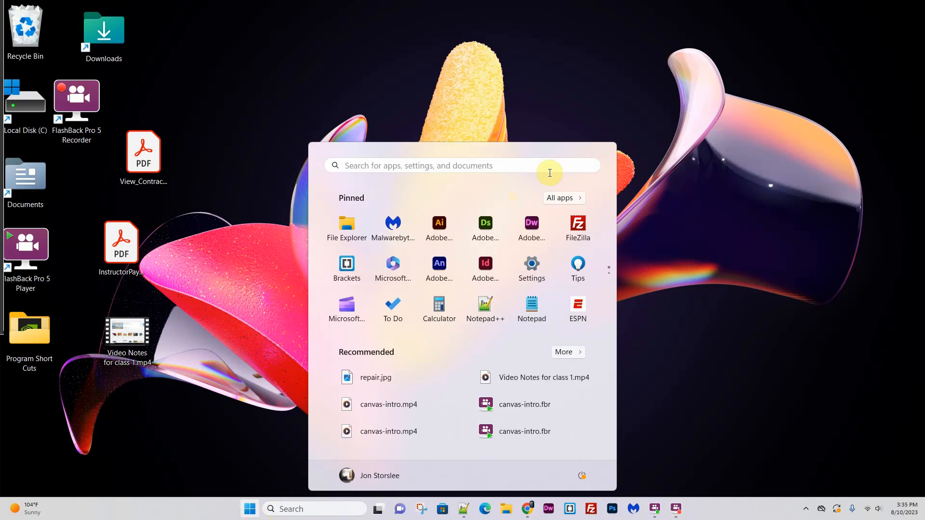
pyautogui.click(577, 201)
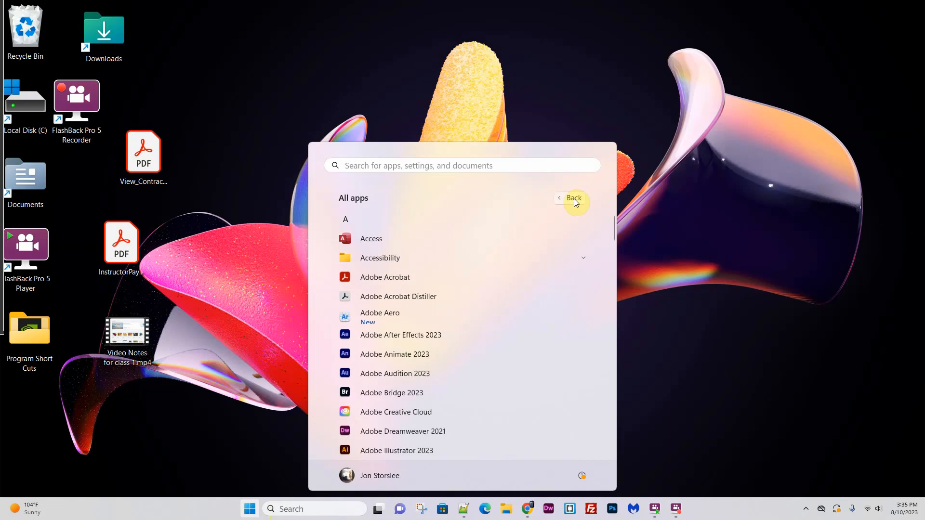
pyautogui.scroll(-2, 430, 371)
pyautogui.scroll(-1, 430, 371)
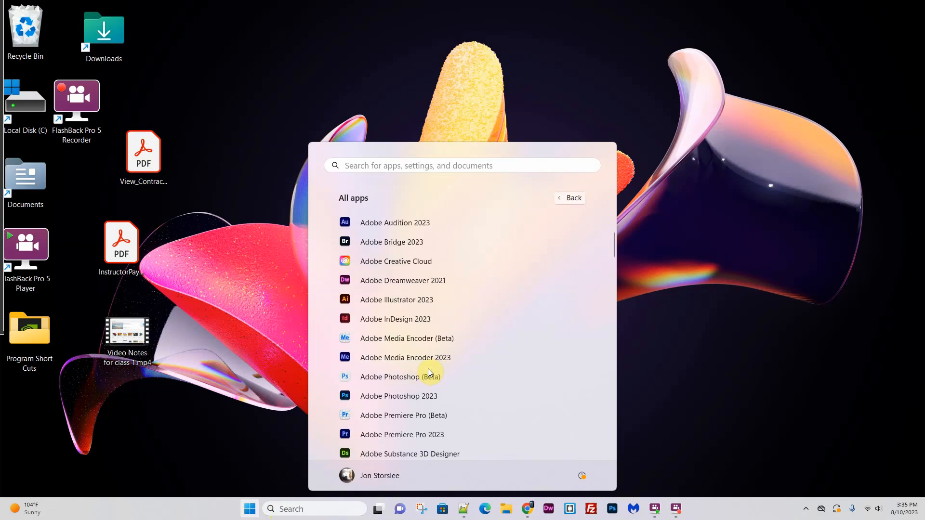
pyautogui.click(428, 377)
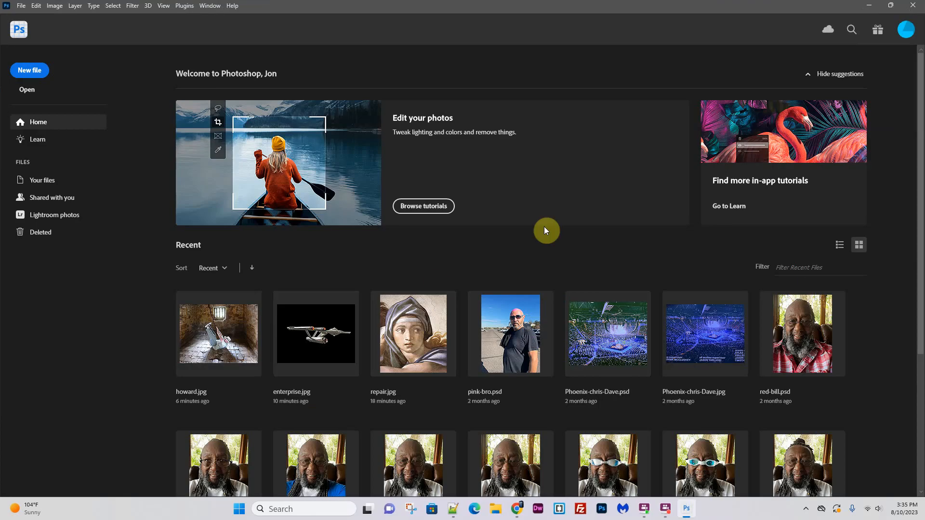
pyautogui.click(408, 328)
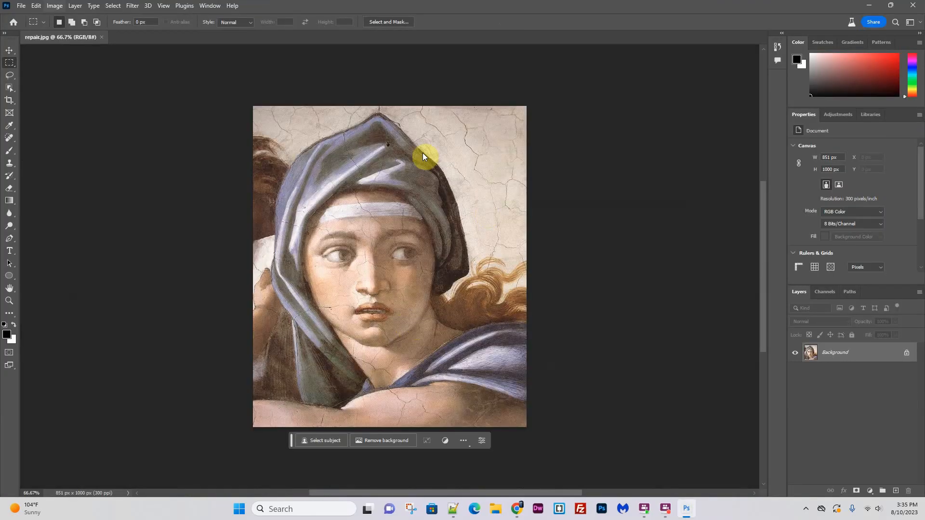
# - Extend the canvas of repair.jpg to a width of 1200 pixels, anchored so the new space is added on the right side
pyautogui.click(55, 6)
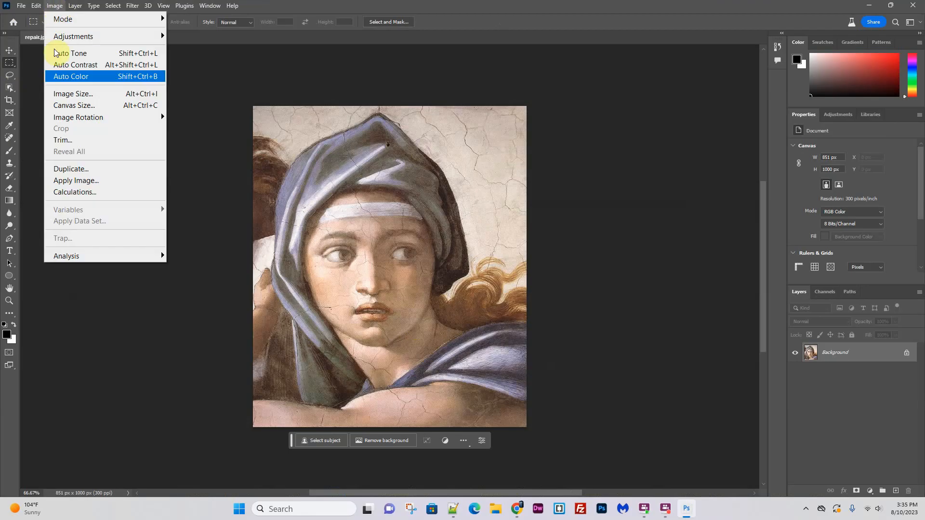
pyautogui.click(68, 105)
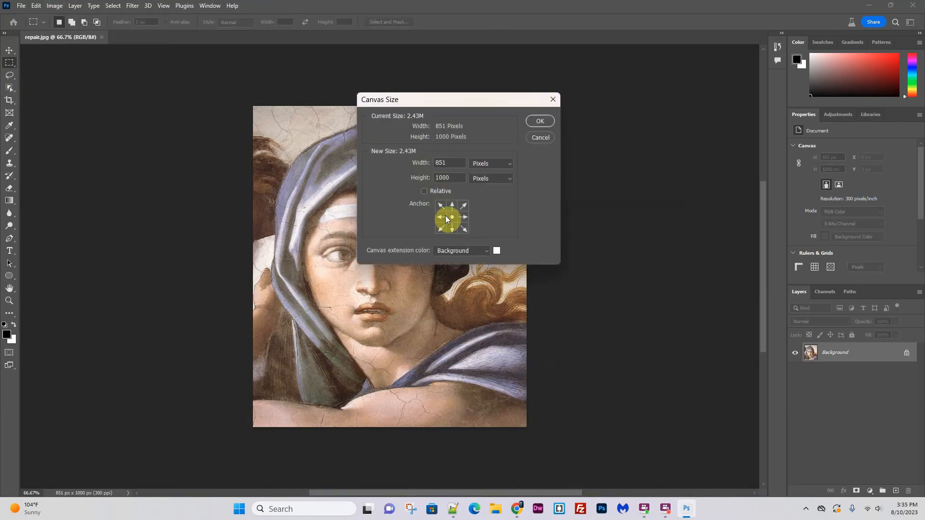
pyautogui.doubleClick(457, 177)
pyautogui.doubleClick(463, 163)
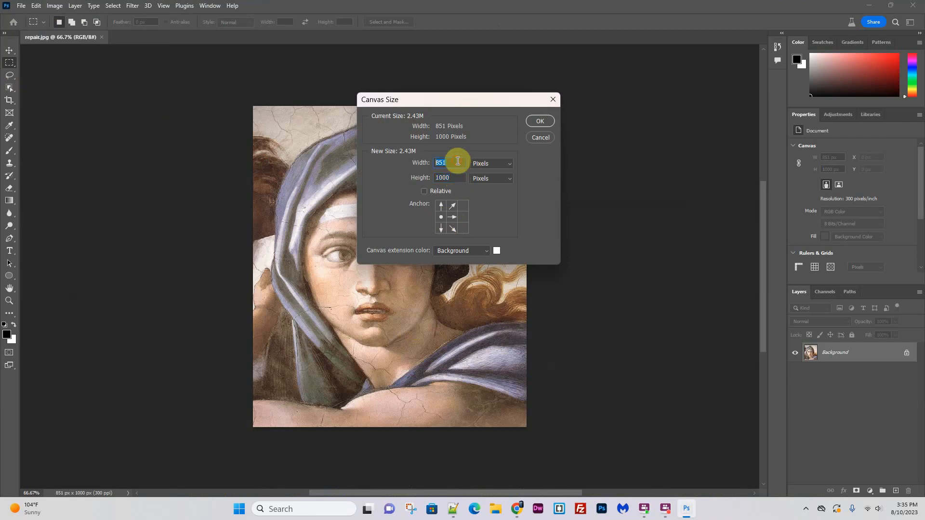
pyautogui.write('1200')
pyautogui.click(544, 123)
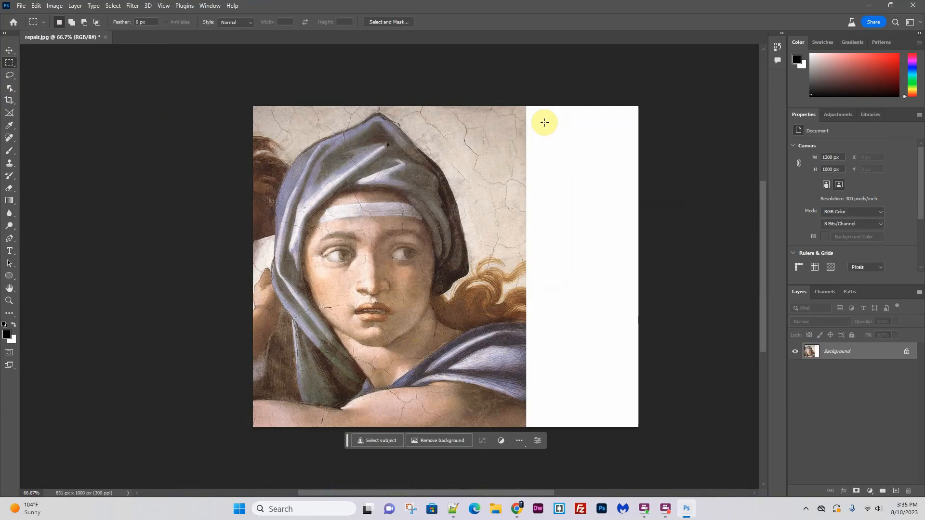
# - Select the blank white strip with a slight overlap into the painting and fill it using Generative Fill without a prompt
pyautogui.moveTo(526, 104); pyautogui.dragTo(533, 338)
pyautogui.click(513, 106)
pyautogui.moveTo(513, 105); pyautogui.dragTo(649, 437)
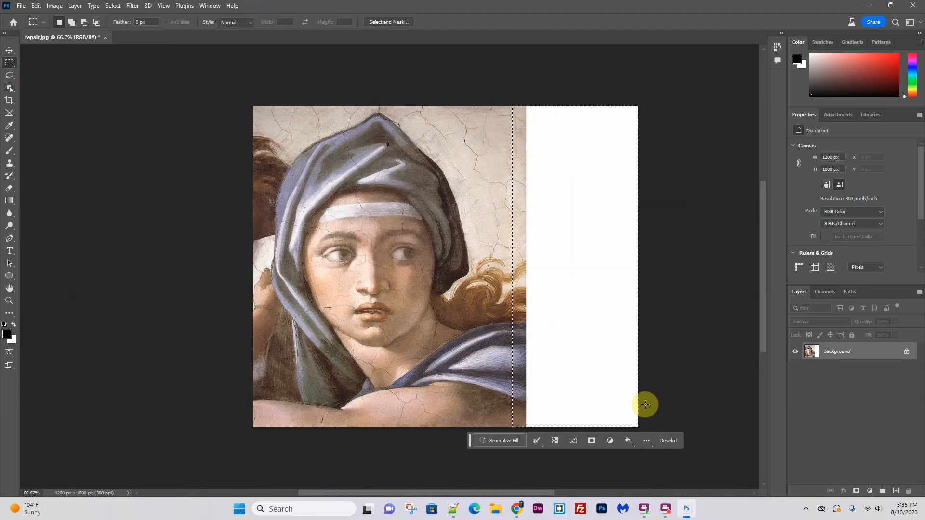
pyautogui.click(502, 444)
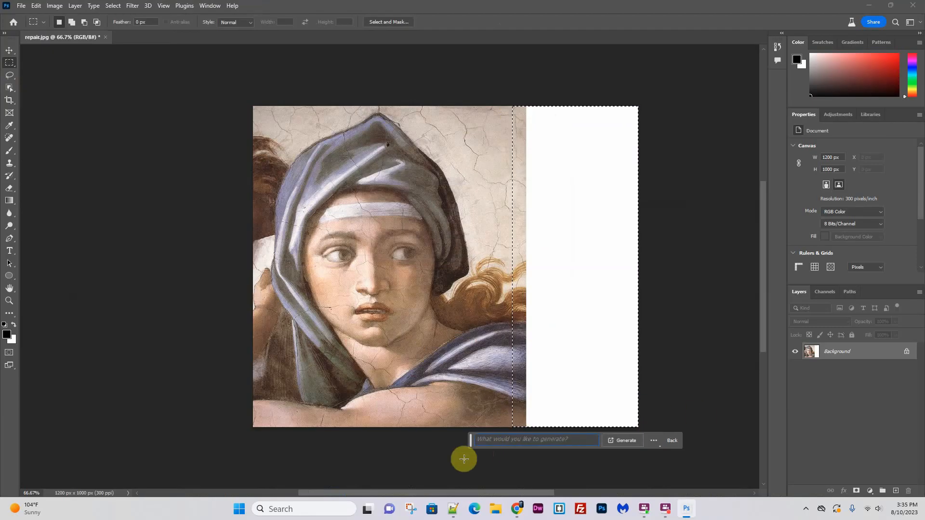
pyautogui.click(628, 441)
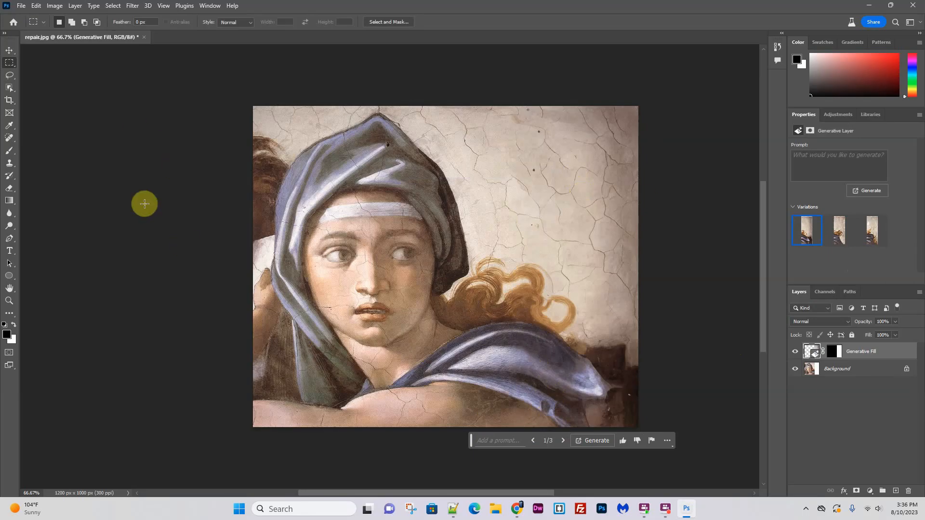
# - Close repair.jpg without saving the changes and open the recent file enterprise.jpg
pyautogui.click(143, 37)
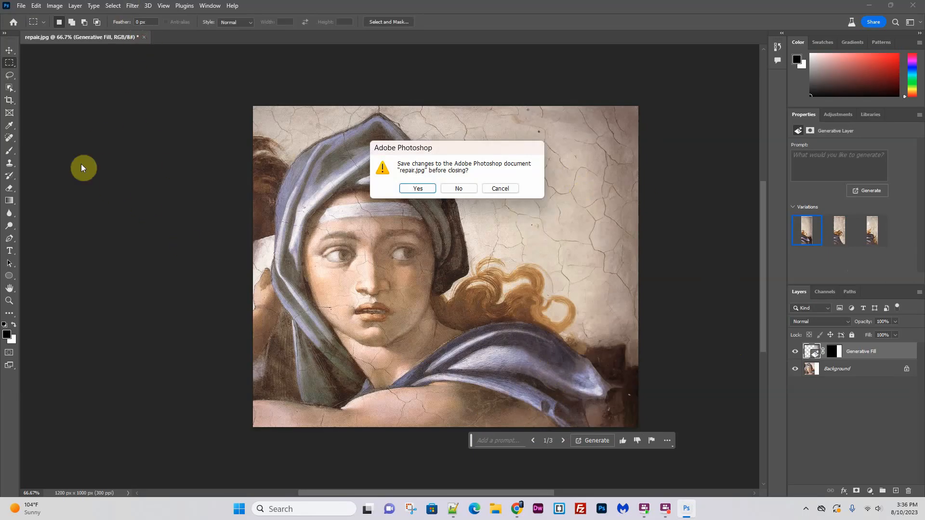
pyautogui.click(458, 188)
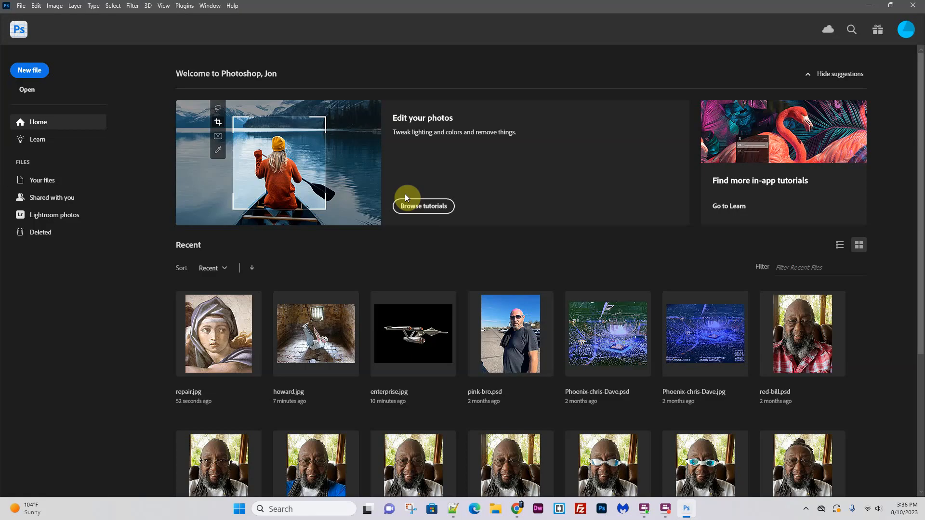
pyautogui.click(392, 359)
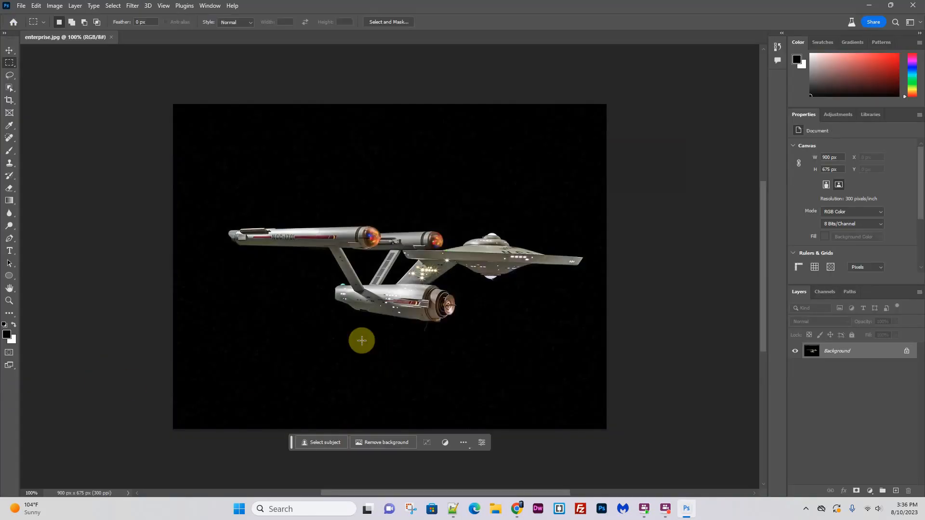
# - Select a rectangle in the lower-left corner of the image and run Generative Fill with the prompt "space ship"
pyautogui.click(168, 299)
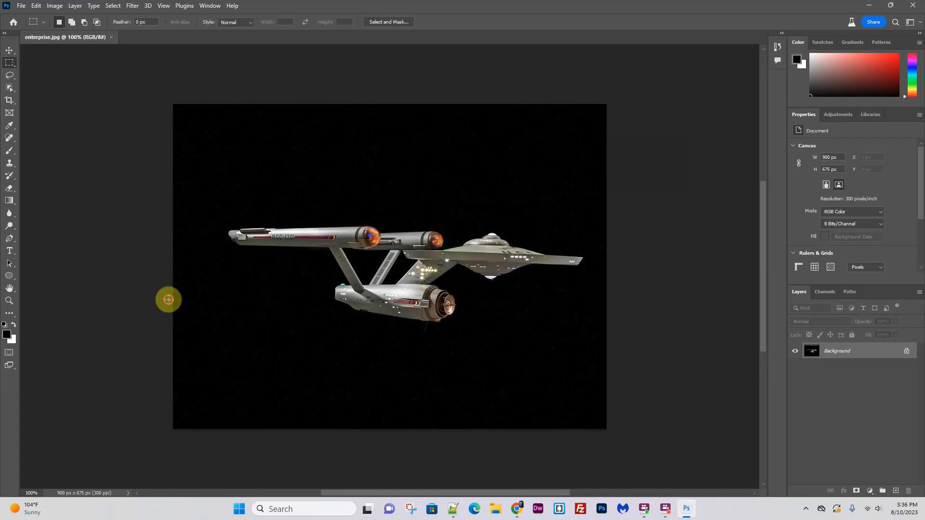
pyautogui.moveTo(258, 304); pyautogui.dragTo(328, 439)
pyautogui.click(200, 446)
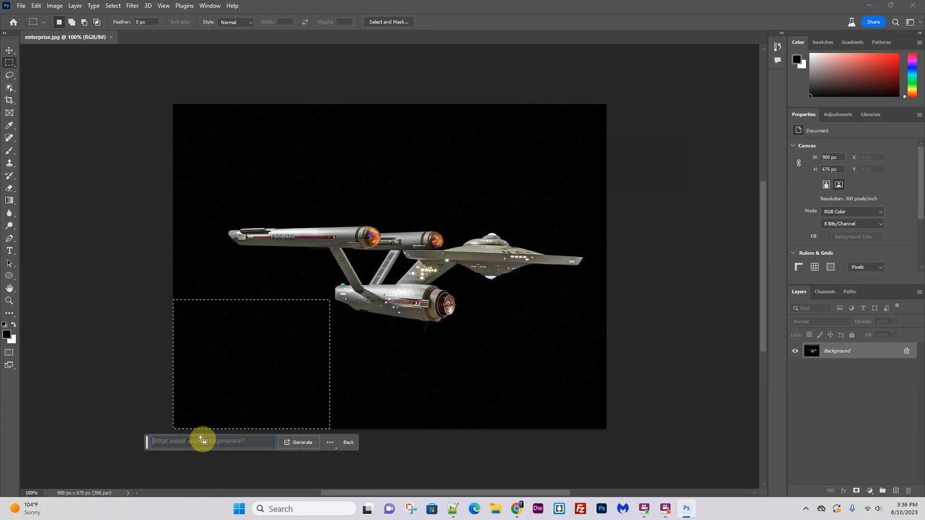
pyautogui.write('space ship')
pyautogui.click(311, 443)
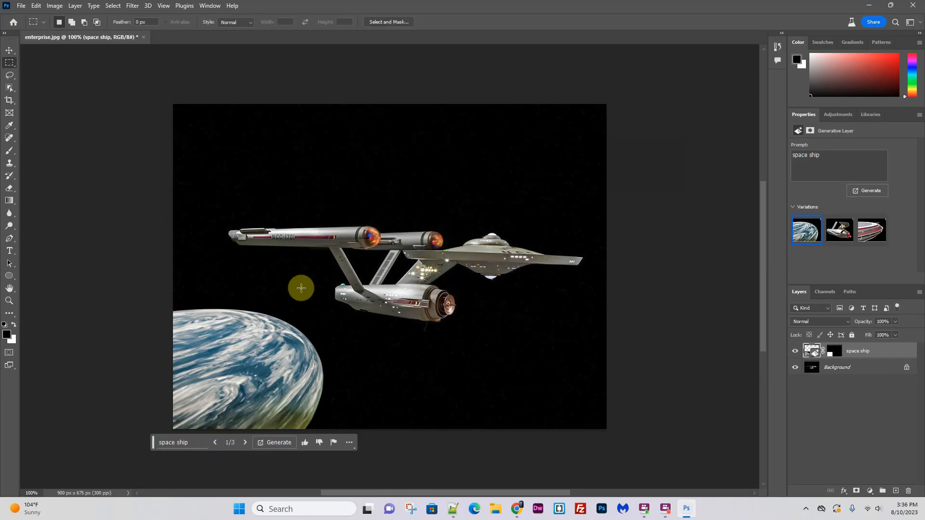
# - Look through the three generated space ship variations and return to the first one
pyautogui.click(245, 443)
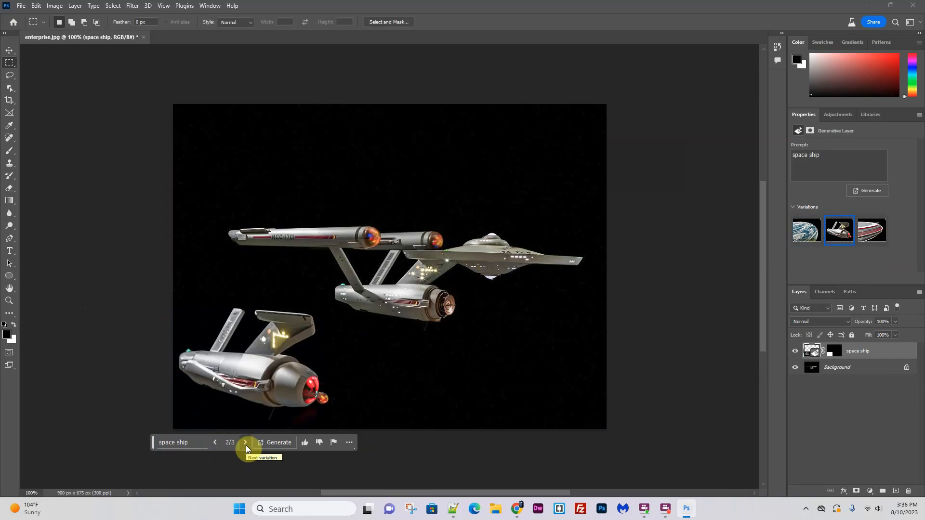
pyautogui.click(246, 444)
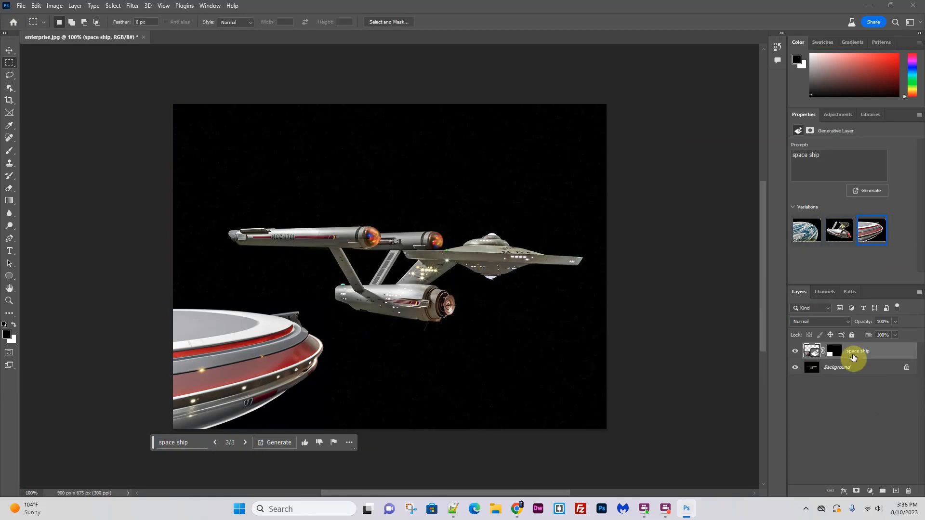
pyautogui.click(215, 443)
pyautogui.click(215, 442)
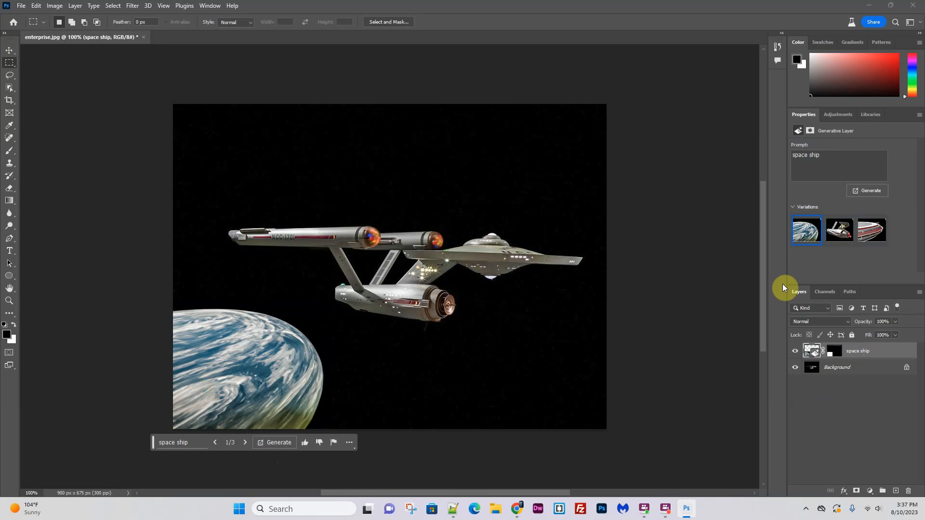
# - Generate another set of space ship variations and choose the third one, with the blue-topped craft
pyautogui.click(882, 191)
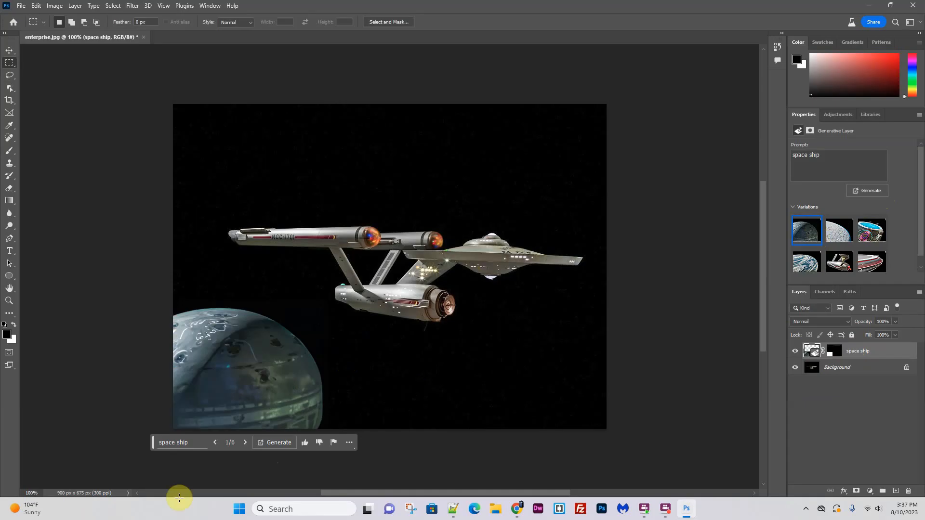
pyautogui.click(828, 236)
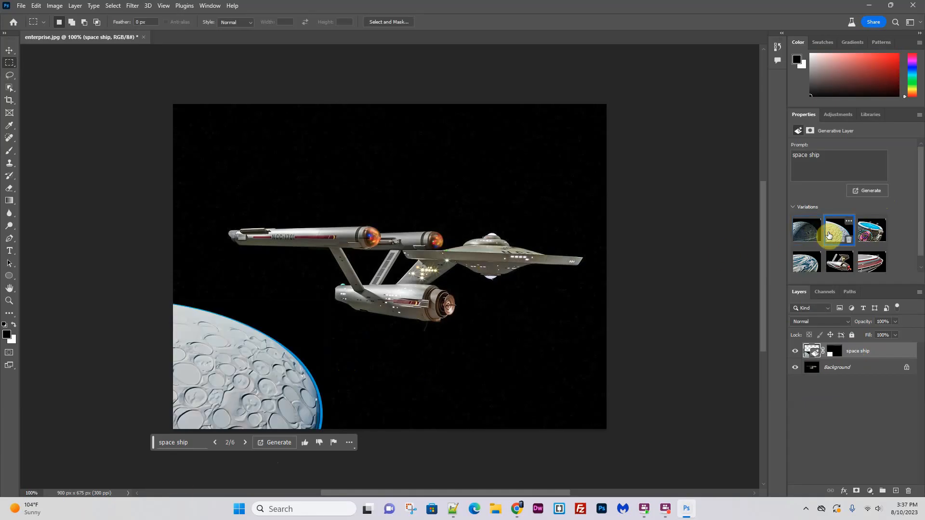
pyautogui.click(876, 232)
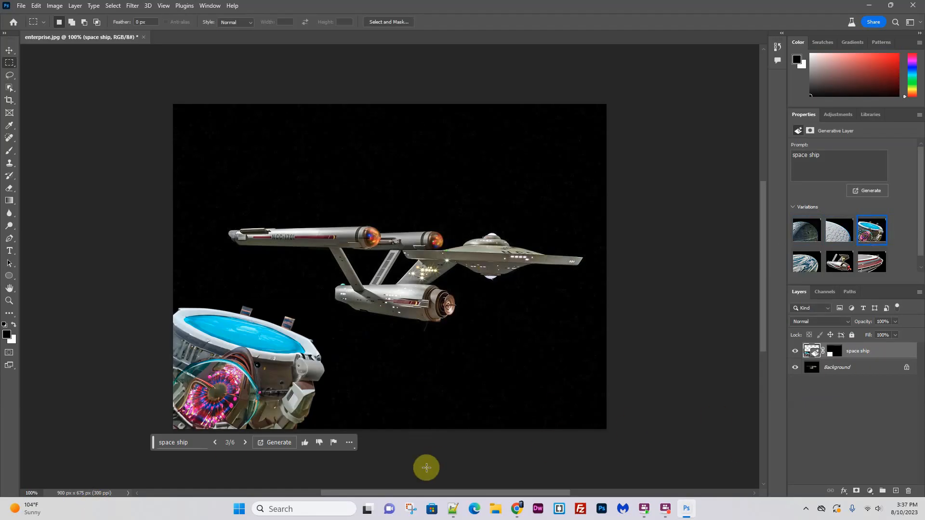
# - Scale the space ship layer down to about 60% with Free Transform, keeping it in the lower-left corner of the image
pyautogui.hotkey('ctrl', 't')
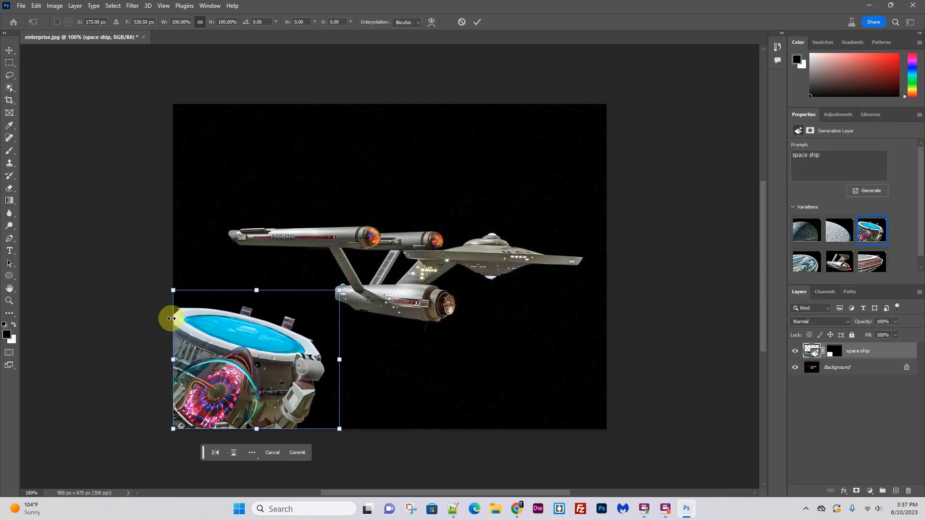
pyautogui.moveTo(340, 290); pyautogui.dragTo(274, 346)
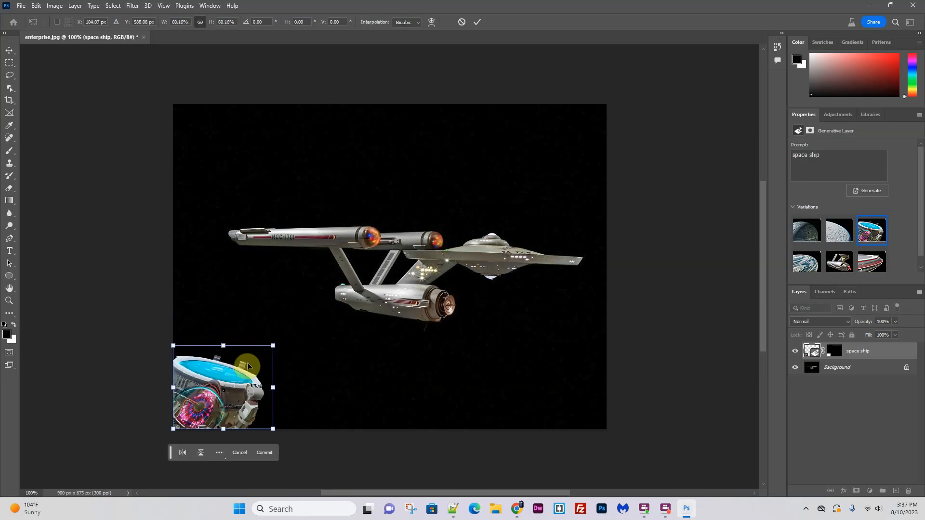
pyautogui.press('Return')
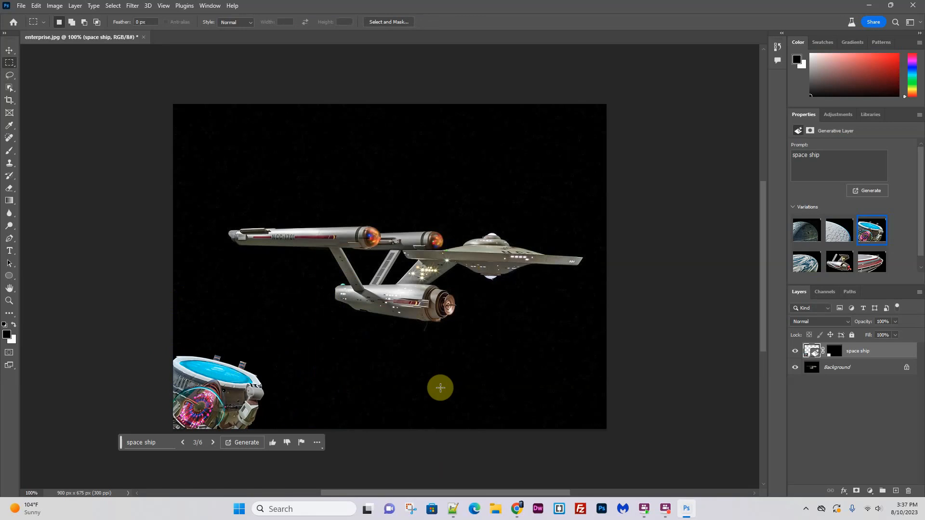
# - Select a rectangle in the upper-right corner of the image and run Generative Fill with the prompt "Sun"
pyautogui.moveTo(494, 108); pyautogui.dragTo(644, 216)
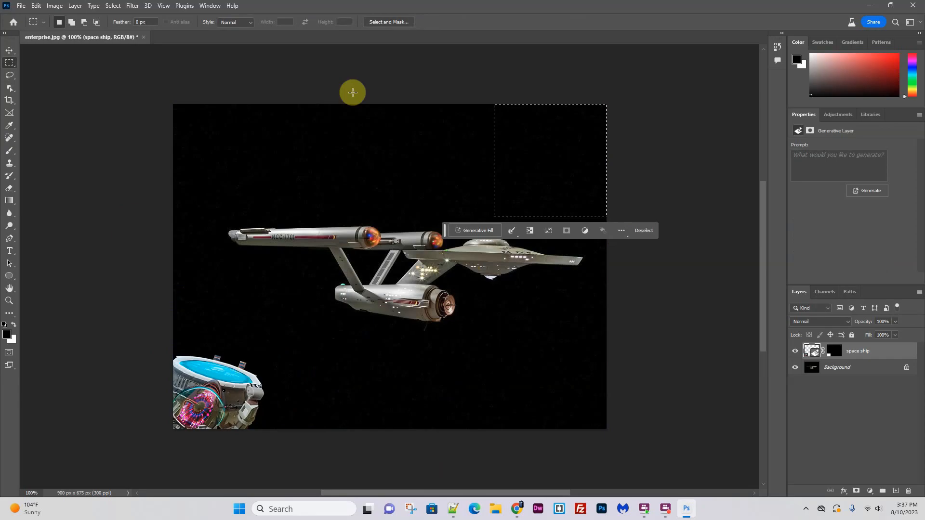
pyautogui.click(477, 234)
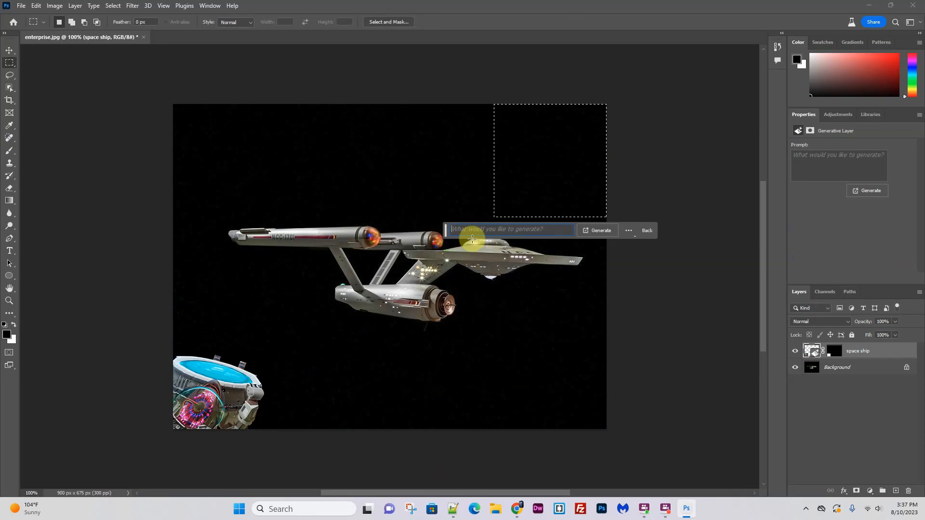
pyautogui.write('S')
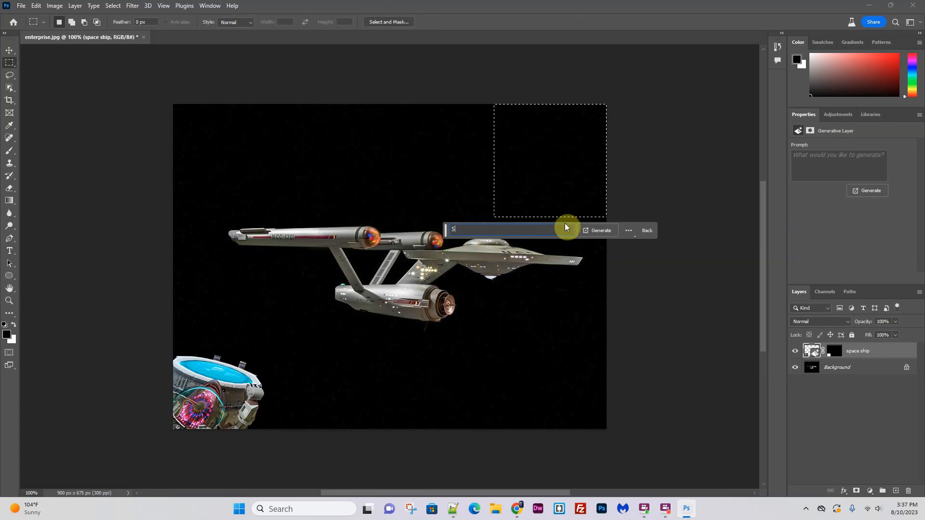
pyautogui.write('un')
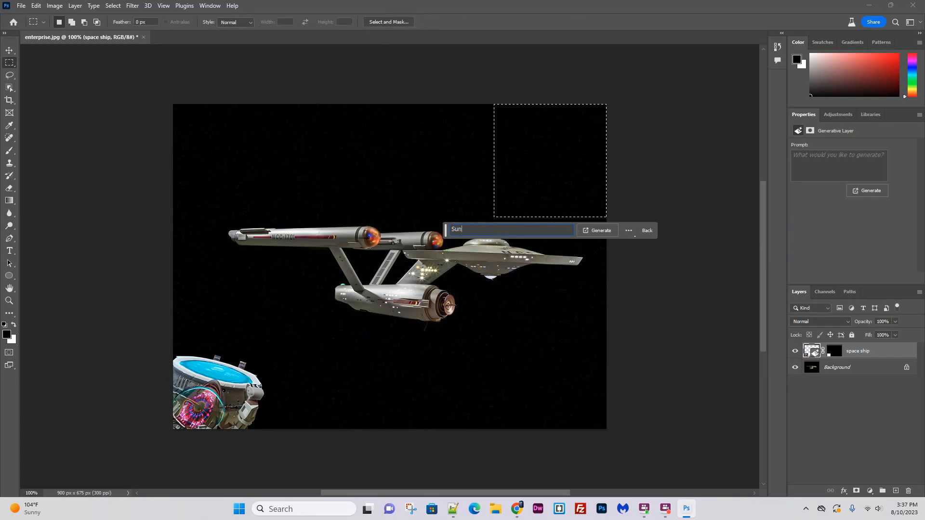
pyautogui.click(598, 231)
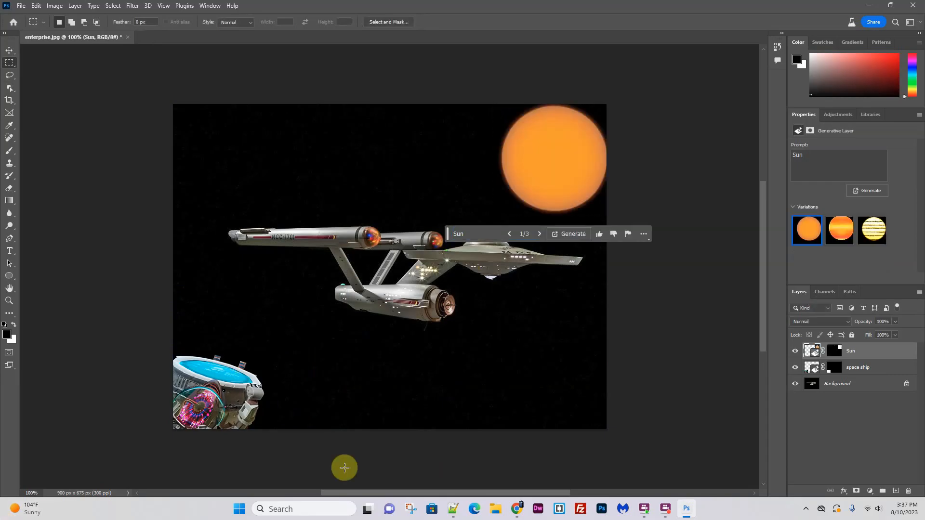
# - Preview the second and third sun variations and generate another set from the same prompt
pyautogui.click(837, 239)
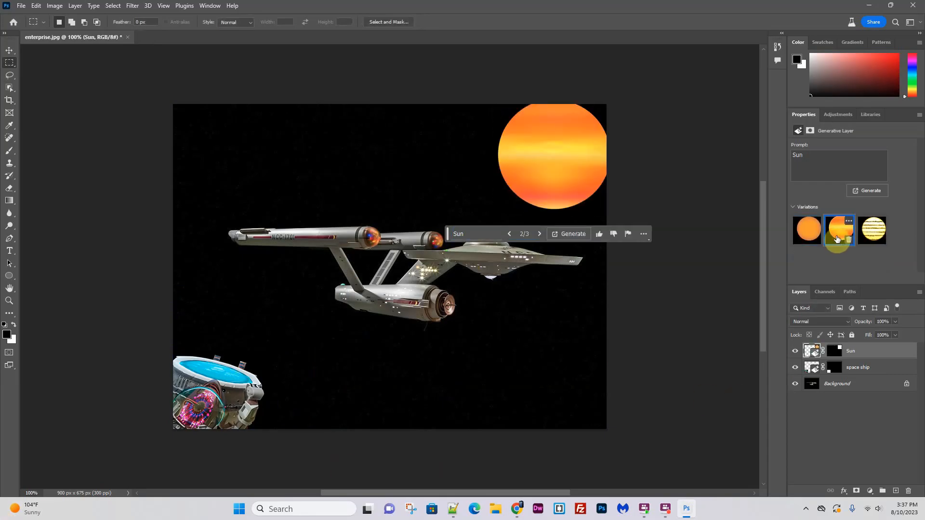
pyautogui.click(865, 228)
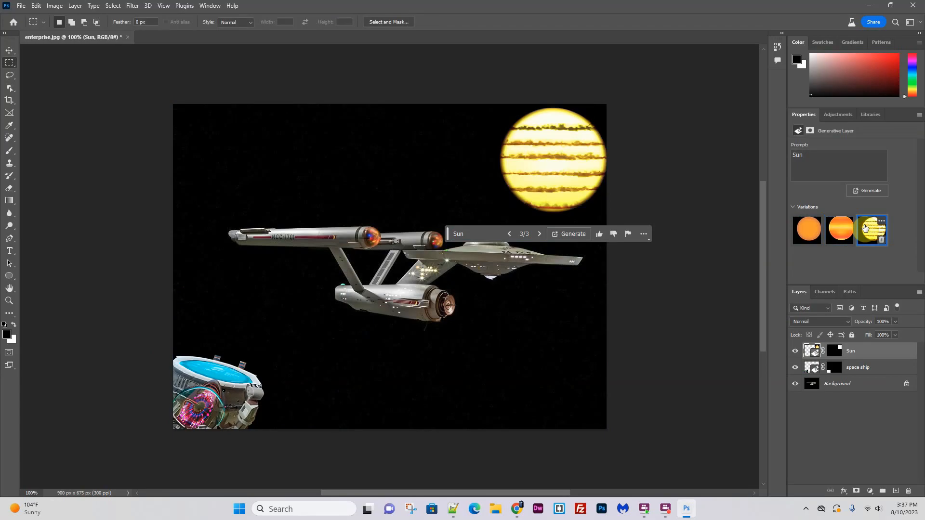
pyautogui.click(869, 190)
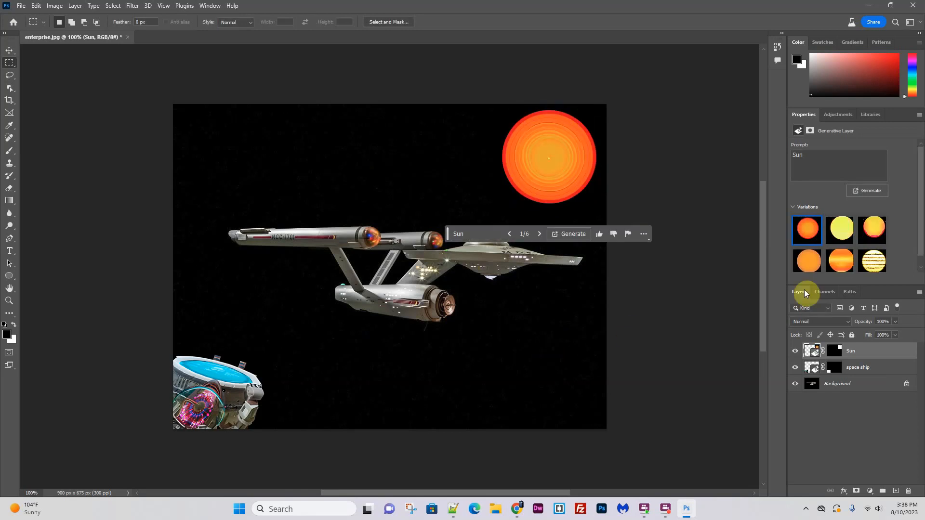
# - Preview the second and third sun variations and settle on the first one, the orange-red sun
pyautogui.click(843, 230)
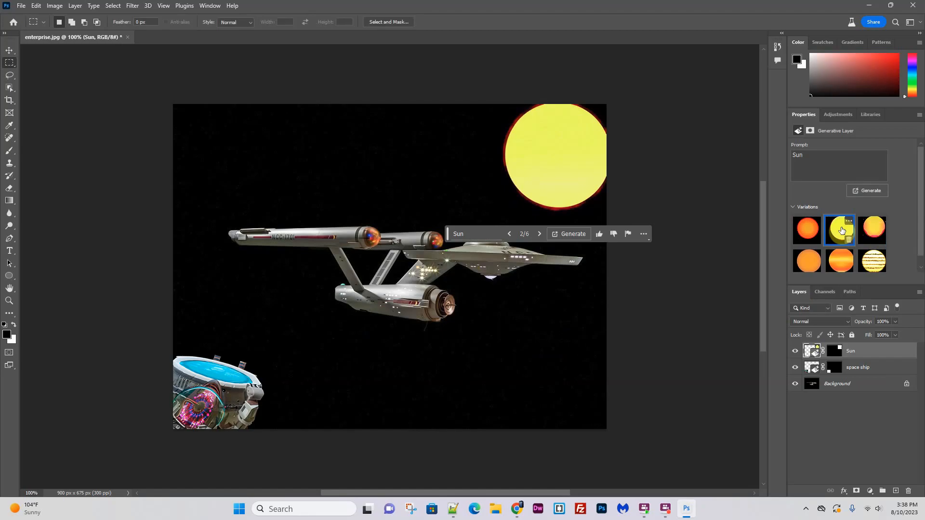
pyautogui.click(878, 231)
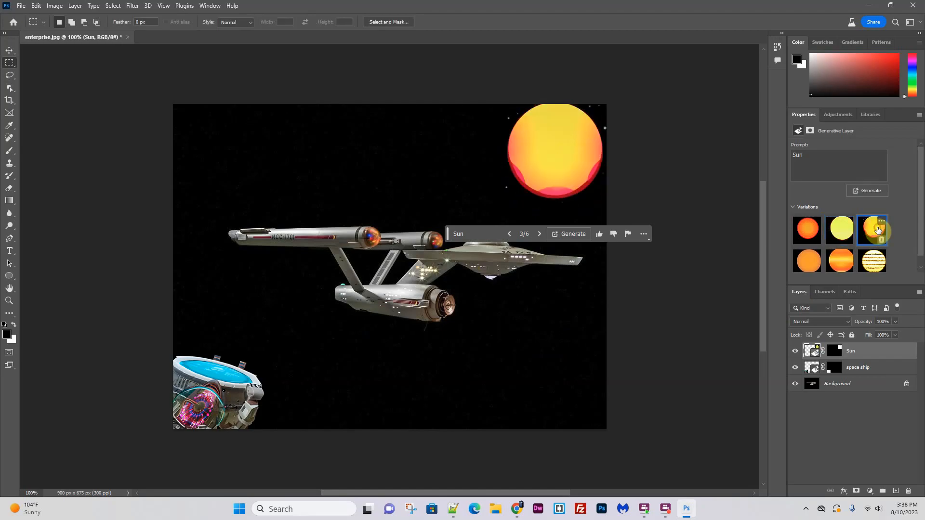
pyautogui.click(841, 231)
pyautogui.click(809, 230)
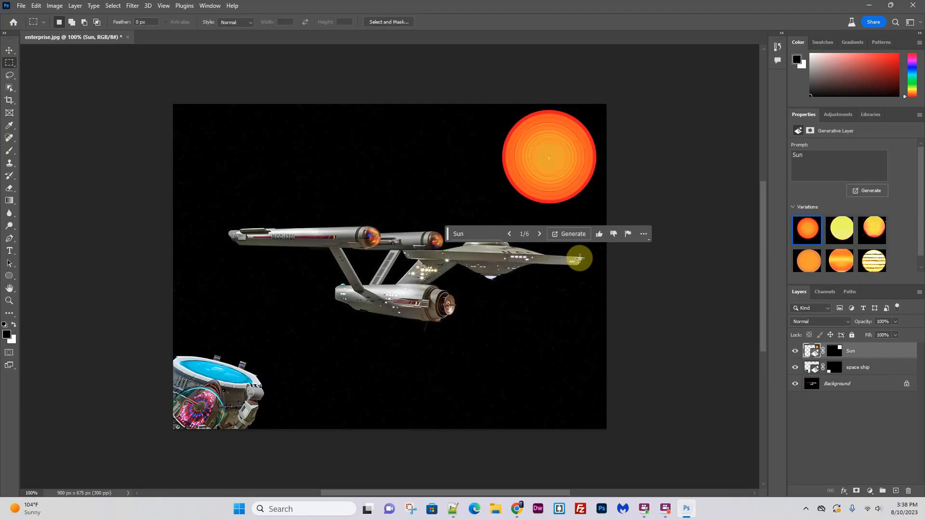
# - Move the contextual task bar below the ship, shift the sun about 60 px right and 46 px up into the image corner, and deselect the layer
pyautogui.moveTo(448, 234); pyautogui.dragTo(374, 378)
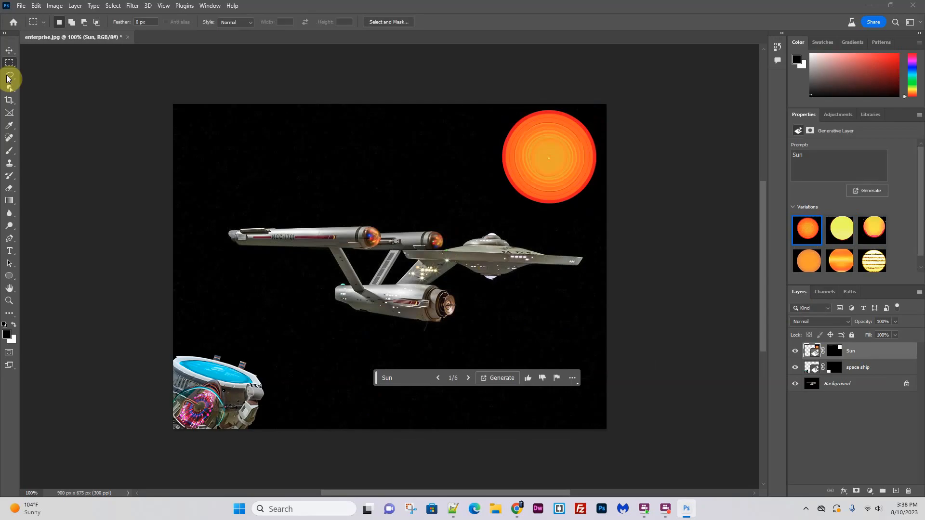
pyautogui.click(9, 50)
pyautogui.moveTo(561, 170); pyautogui.dragTo(591, 147)
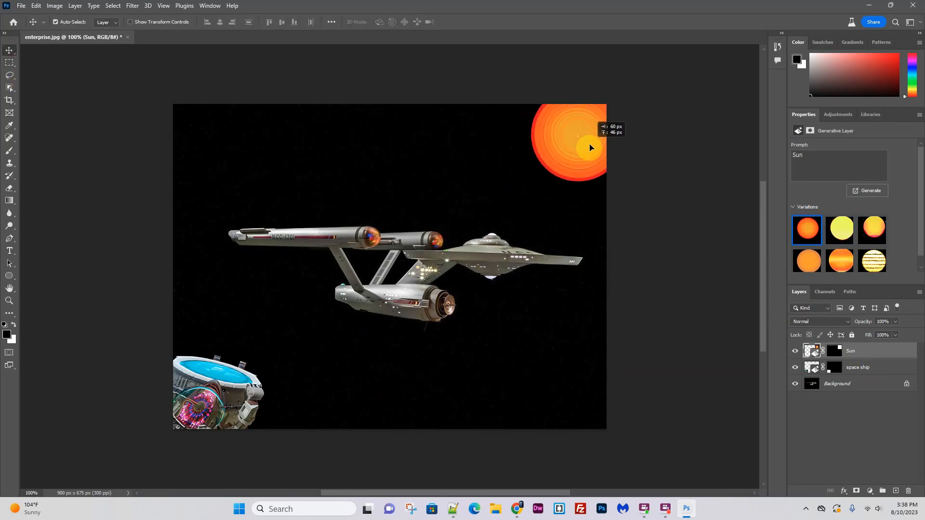
pyautogui.click(675, 231)
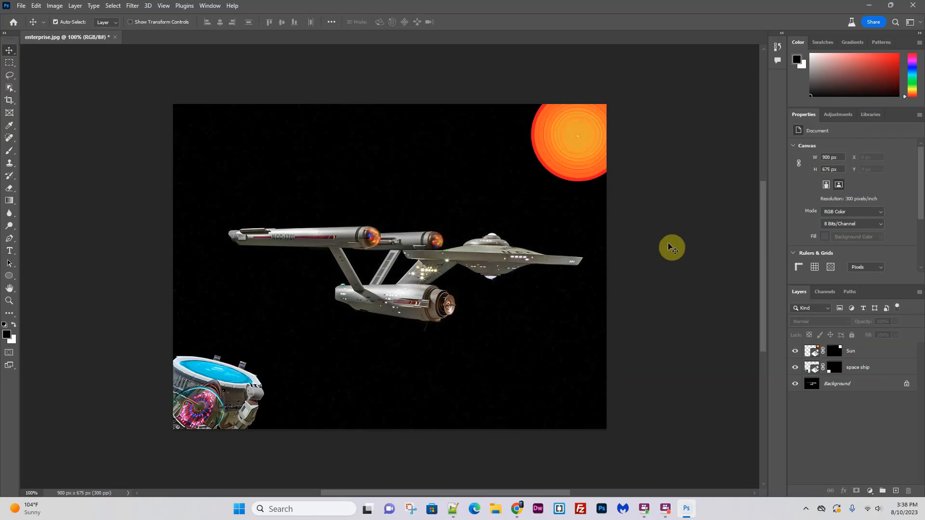